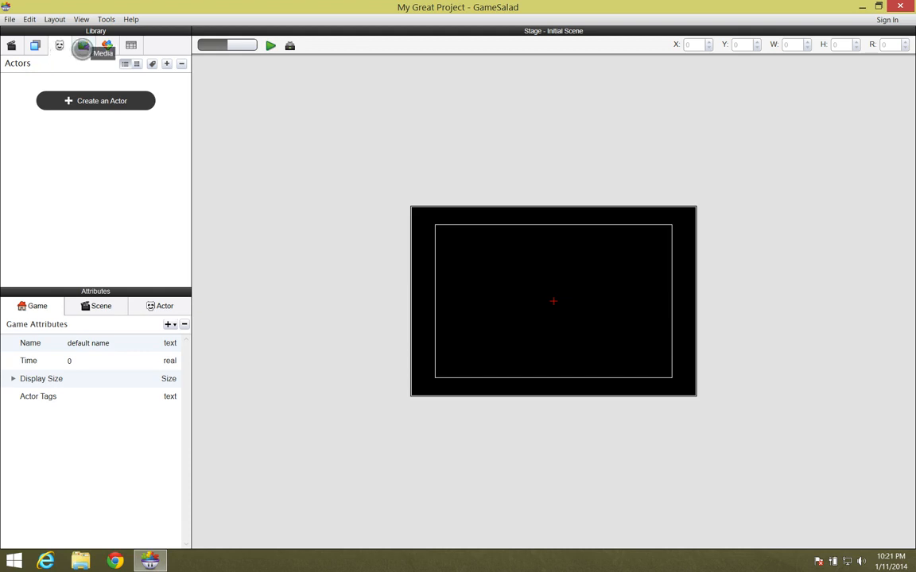
Import all nine images of the art_pack1 folder, from block3 to spike, into the project's media library
{"action": "left_click", "coordinate": [83, 47]}
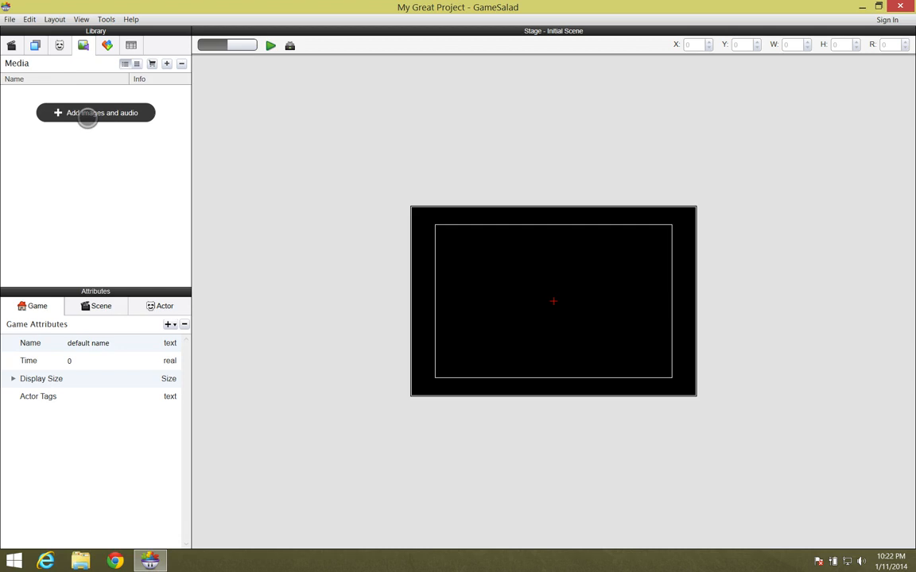
{"action": "left_click", "coordinate": [95, 113]}
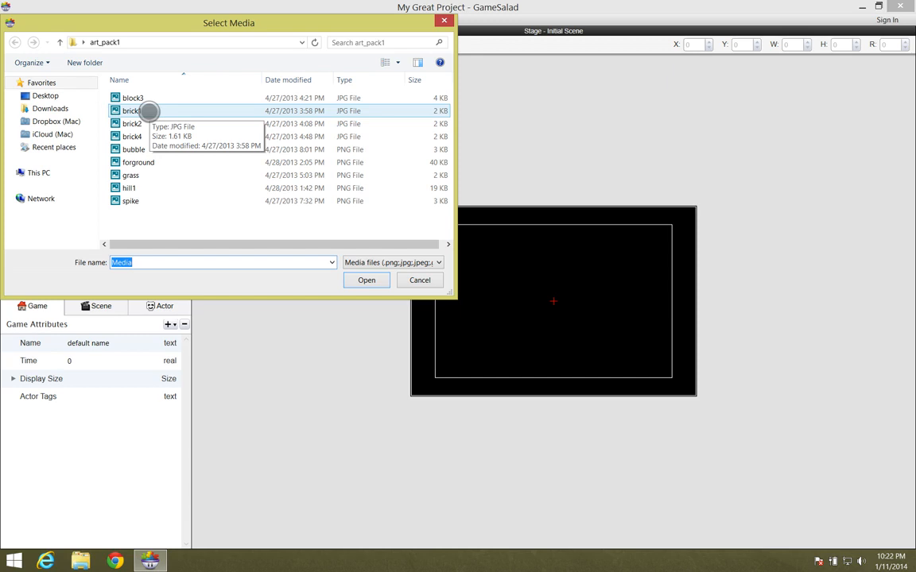
{"action": "left_click", "coordinate": [148, 98]}
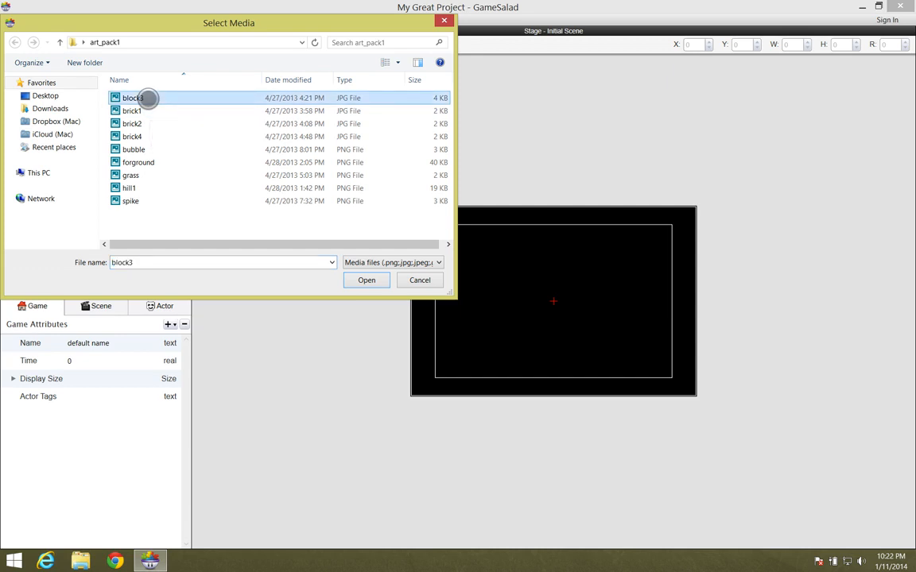
{"action": "left_click", "coordinate": [139, 205], "text": "shift"}
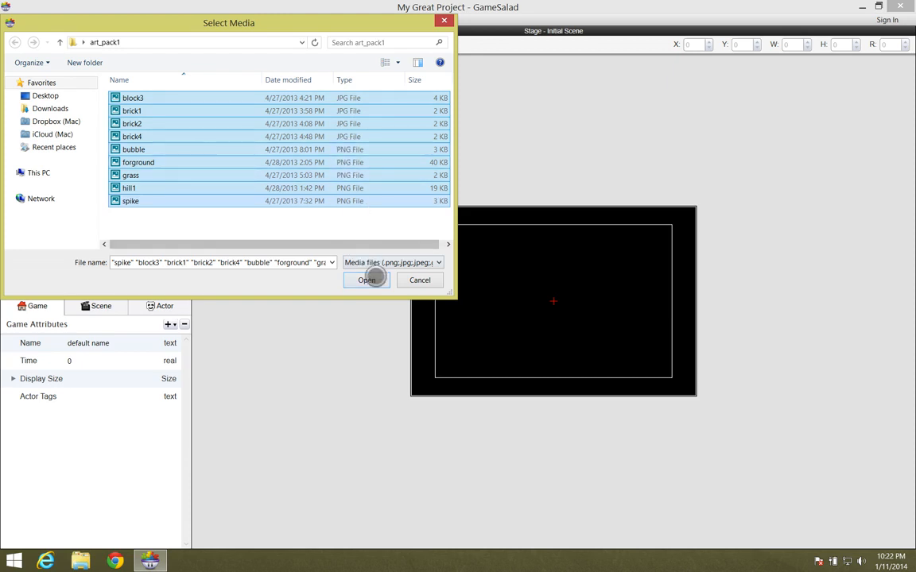
{"action": "left_click", "coordinate": [366, 280]}
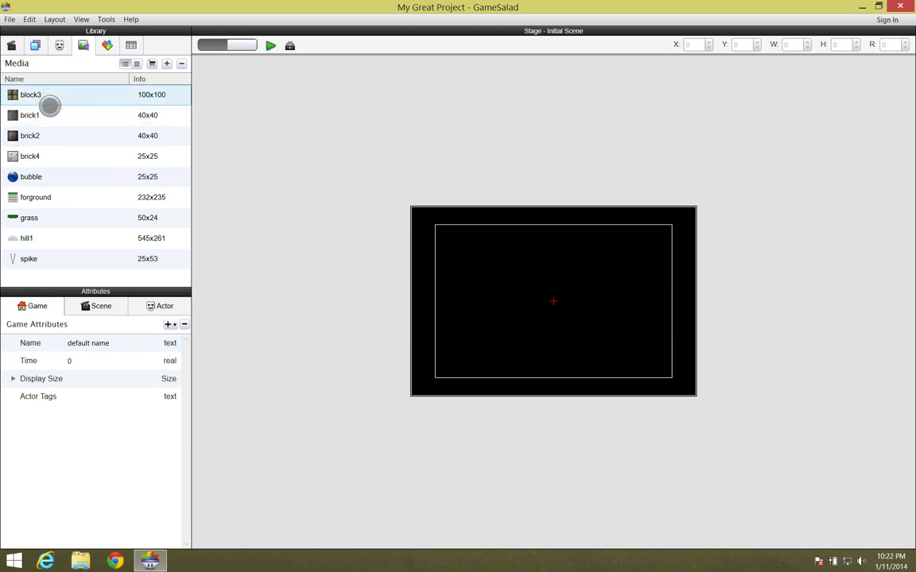
Create a new actor and assign the block3 image to it
{"action": "left_click", "coordinate": [60, 45]}
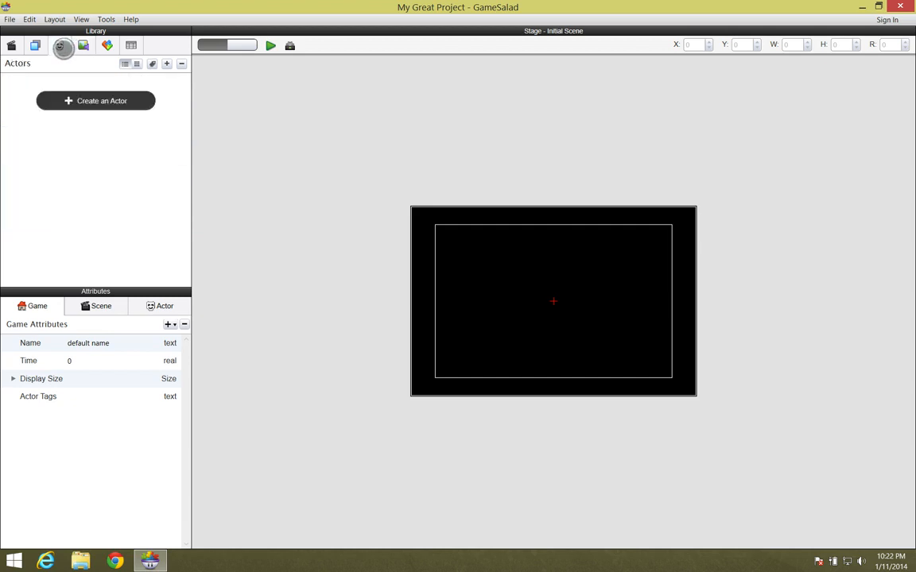
{"action": "left_click", "coordinate": [104, 100]}
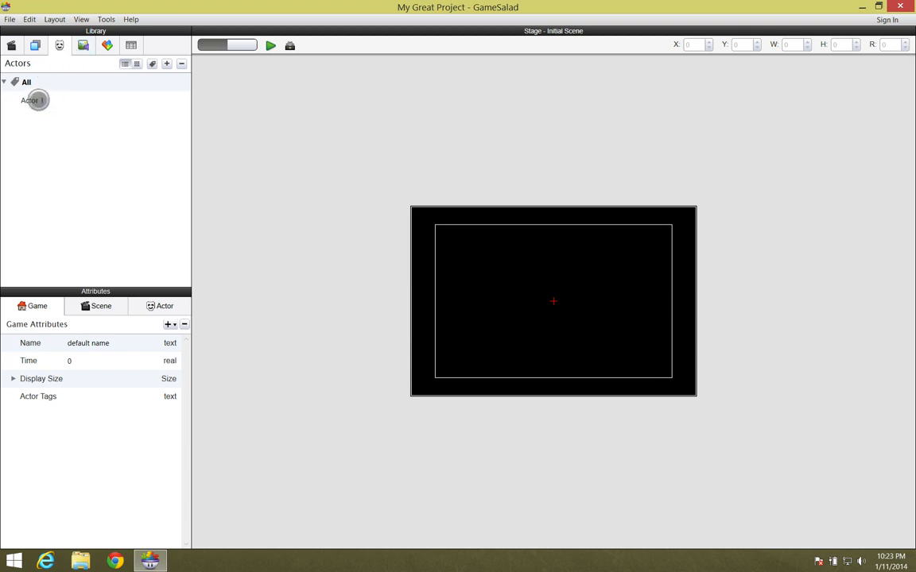
{"action": "left_click", "coordinate": [36, 100]}
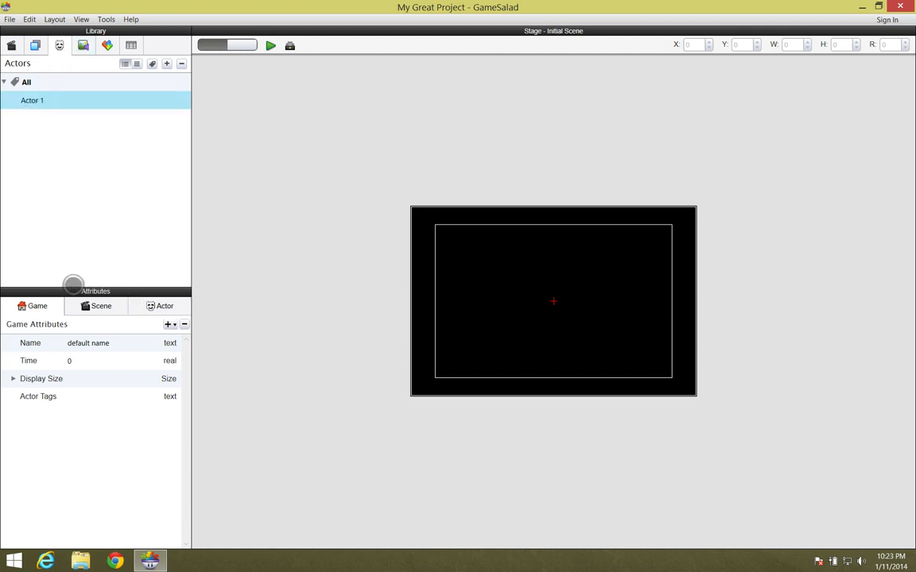
{"action": "left_click", "coordinate": [165, 306]}
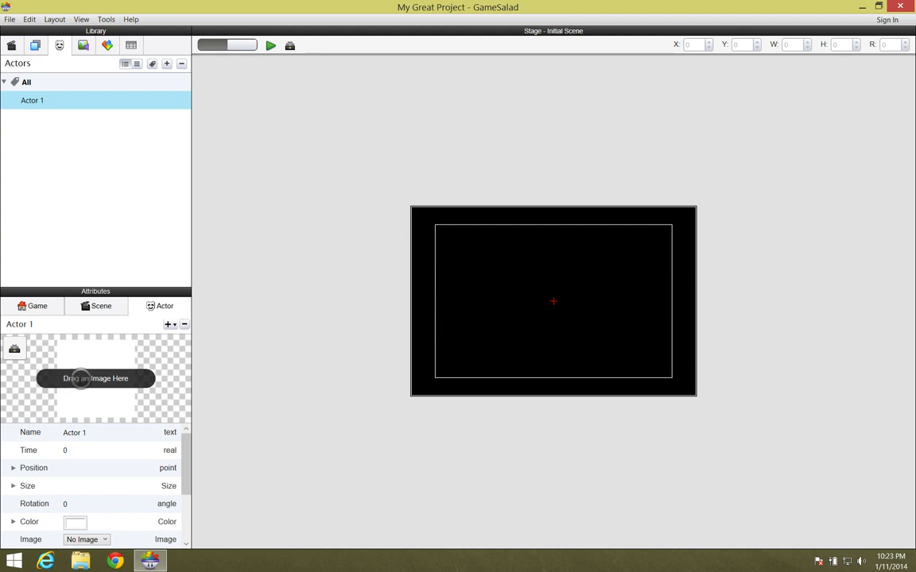
{"action": "left_click", "coordinate": [83, 45]}
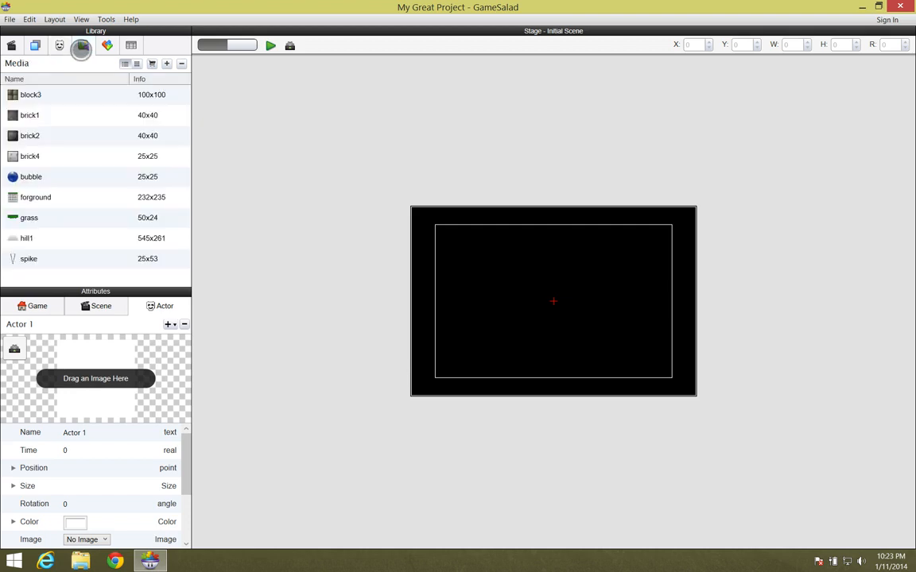
{"action": "left_click", "coordinate": [16, 94]}
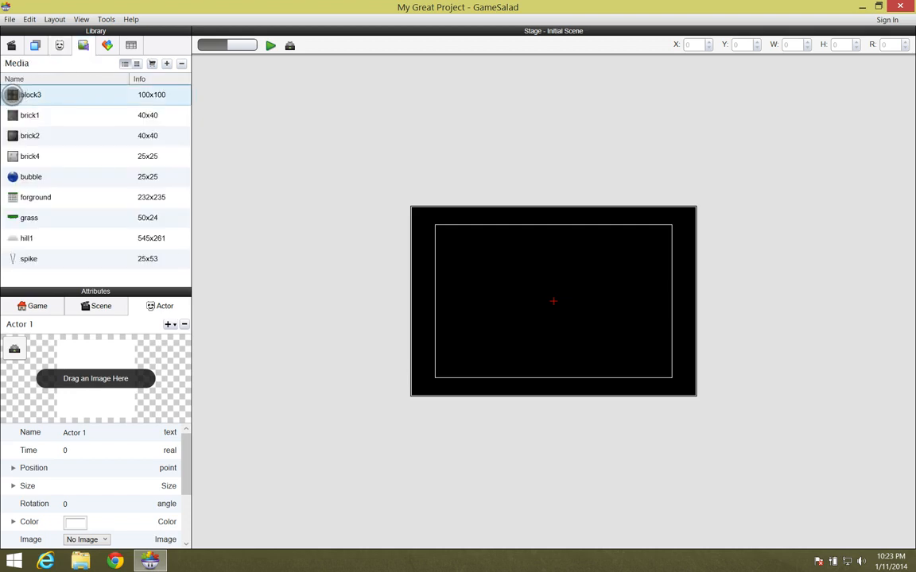
{"action": "left_click_drag", "start_coordinate": [12, 94], "coordinate": [78, 352]}
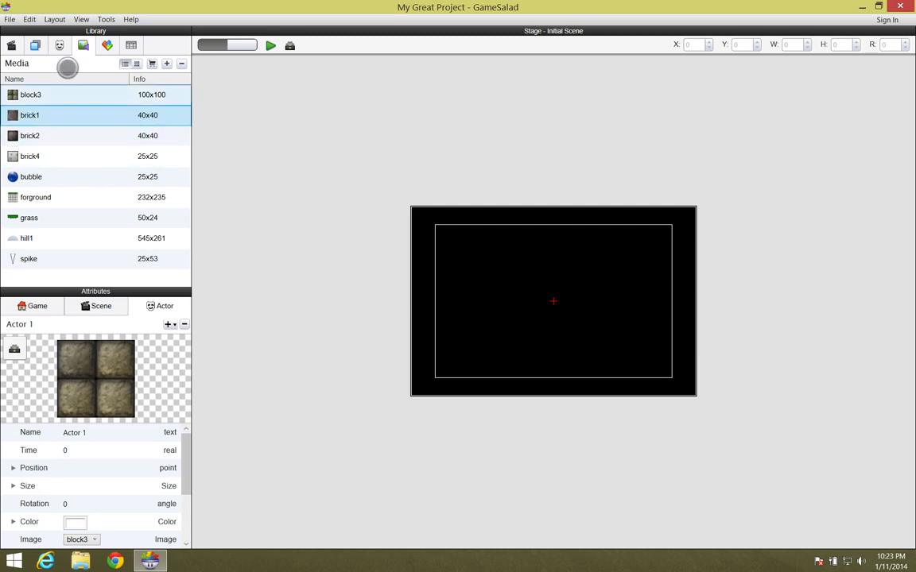
Rename the new actor block1 and place an instance of it in the lower-left area of the scene
{"action": "left_click", "coordinate": [60, 45]}
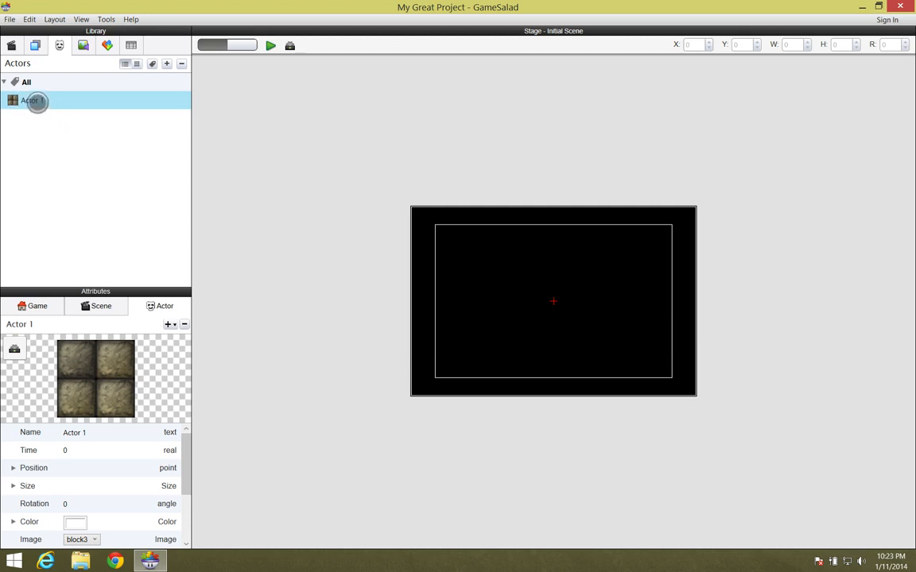
{"action": "double_click", "coordinate": [35, 101]}
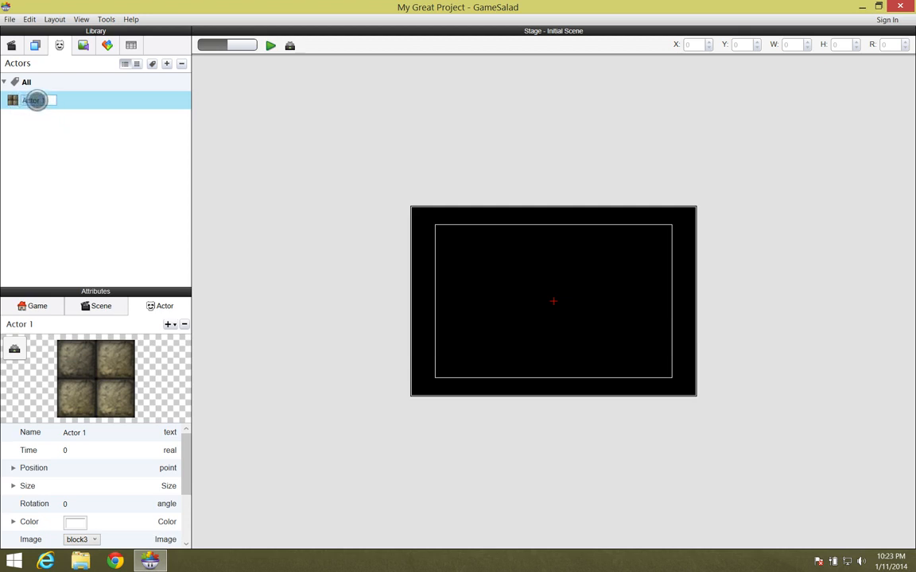
{"action": "type", "text": "block1"}
{"action": "key", "text": "Return"}
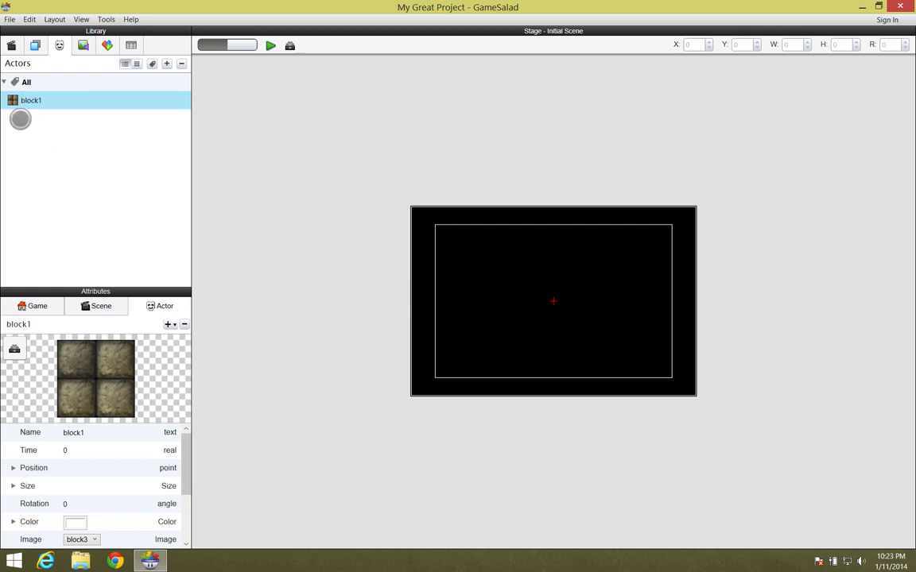
{"action": "left_click_drag", "start_coordinate": [12, 101], "coordinate": [460, 322]}
{"action": "left_click", "coordinate": [511, 358]}
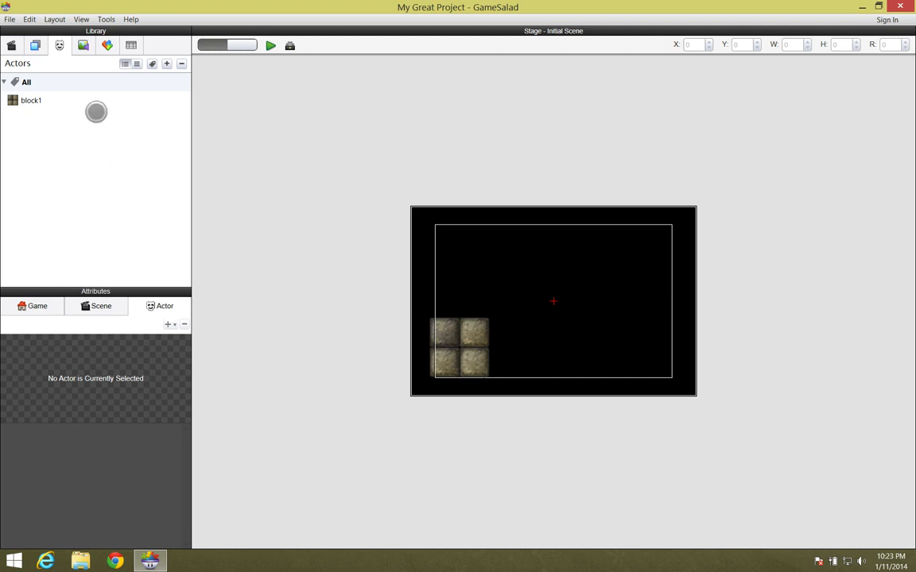
Create an actor directly from the bubble image by placing it in the scene above the block, at about X 107, Y 195
{"action": "left_click", "coordinate": [83, 47]}
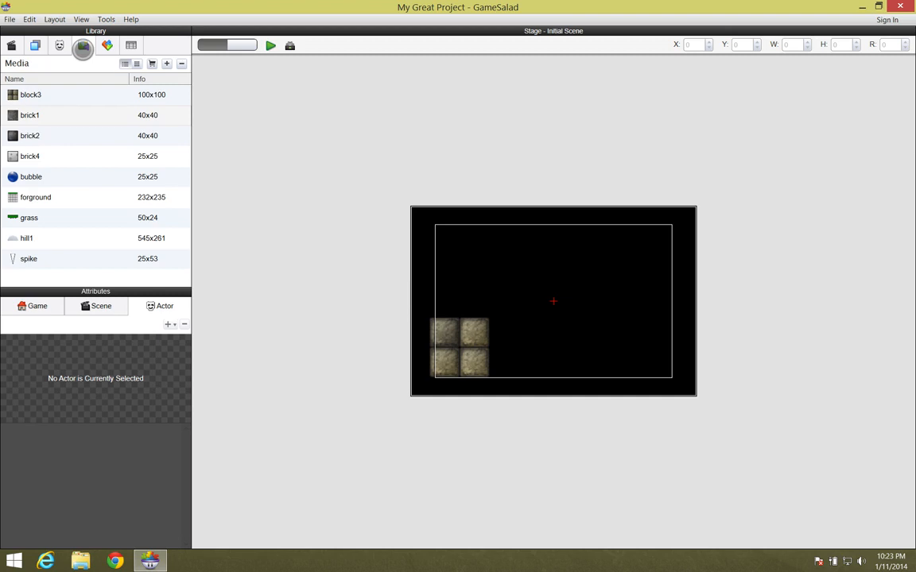
{"action": "left_click", "coordinate": [11, 176]}
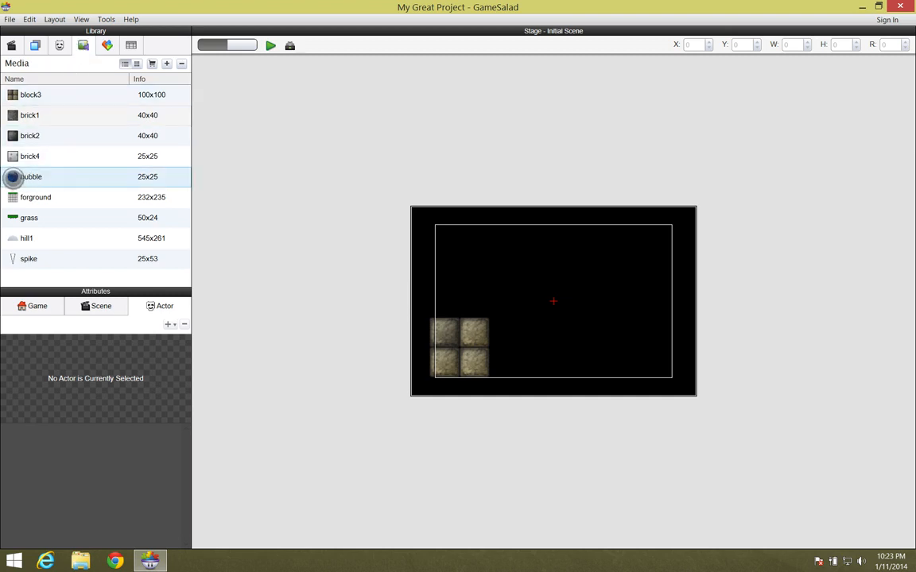
{"action": "left_click_drag", "start_coordinate": [12, 177], "coordinate": [473, 253]}
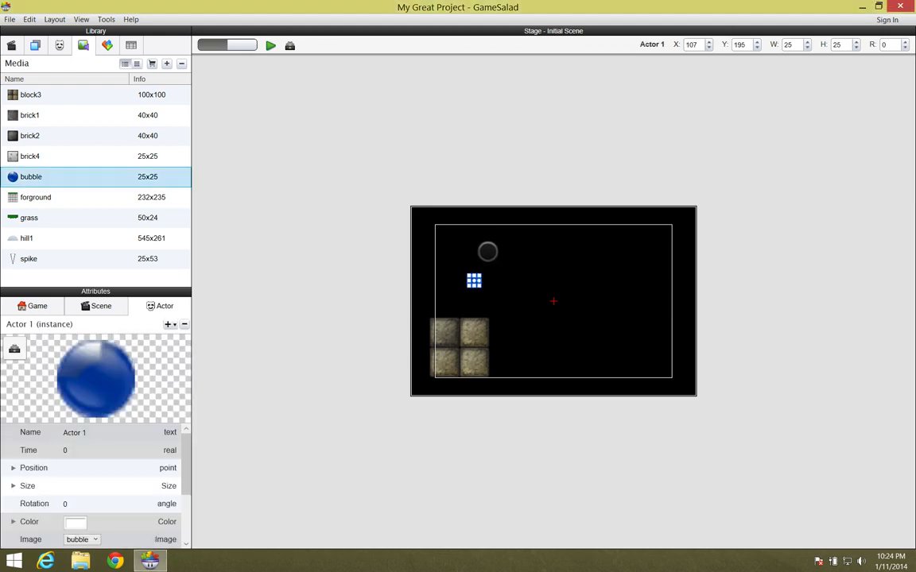
Delete the actor made from the bubble image from the actor library
{"action": "left_click", "coordinate": [59, 45]}
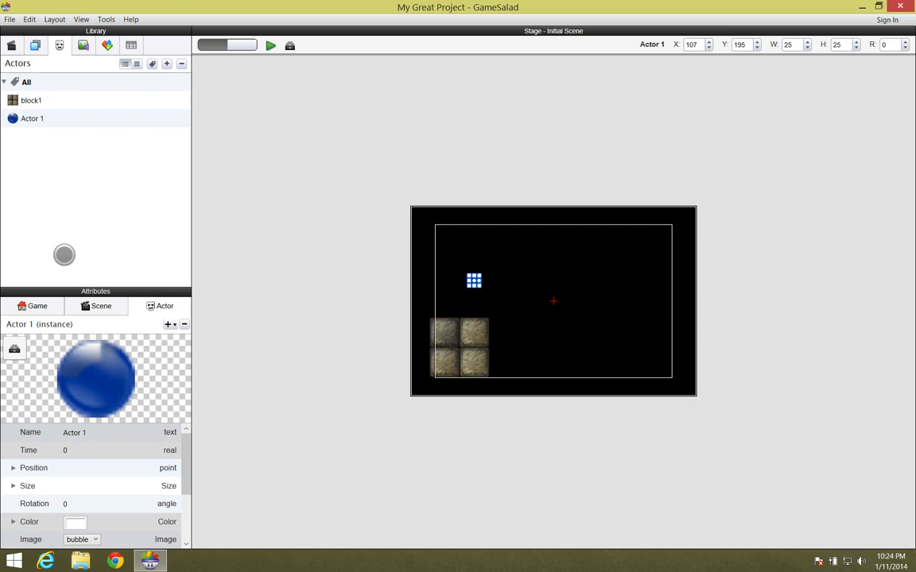
{"action": "left_click", "coordinate": [31, 118]}
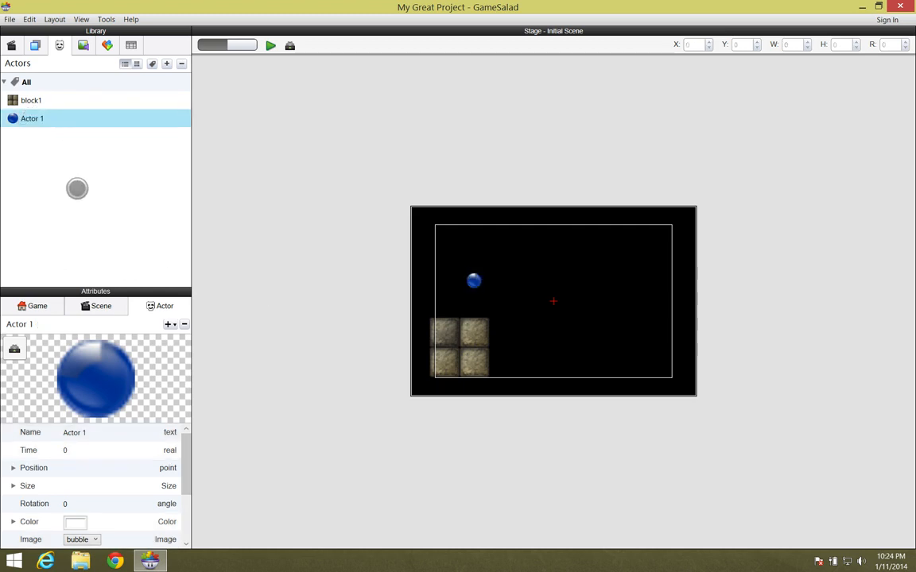
{"action": "key", "text": "Delete"}
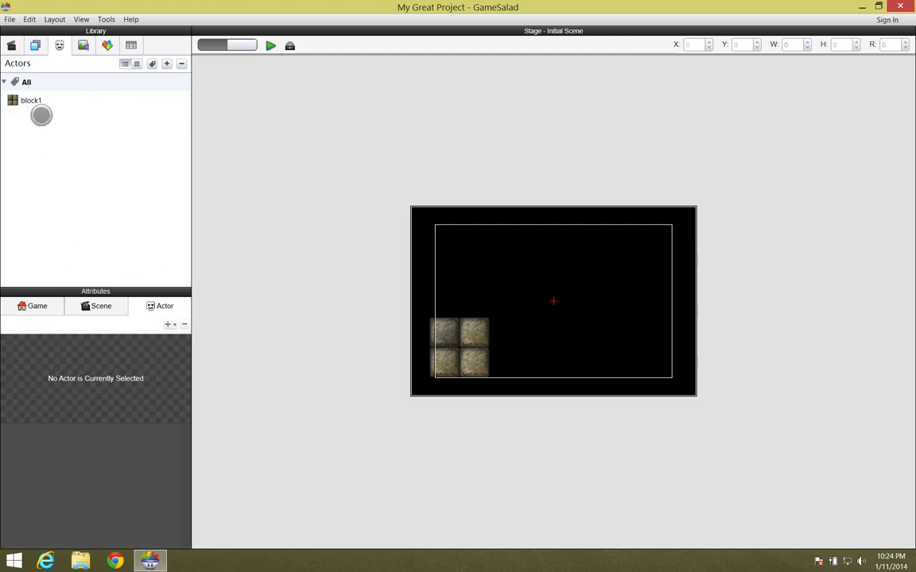
Move the placed block into the scene's lower-left corner and try out stretching it, ending at a size of 100 × 100
{"action": "left_click", "coordinate": [35, 100]}
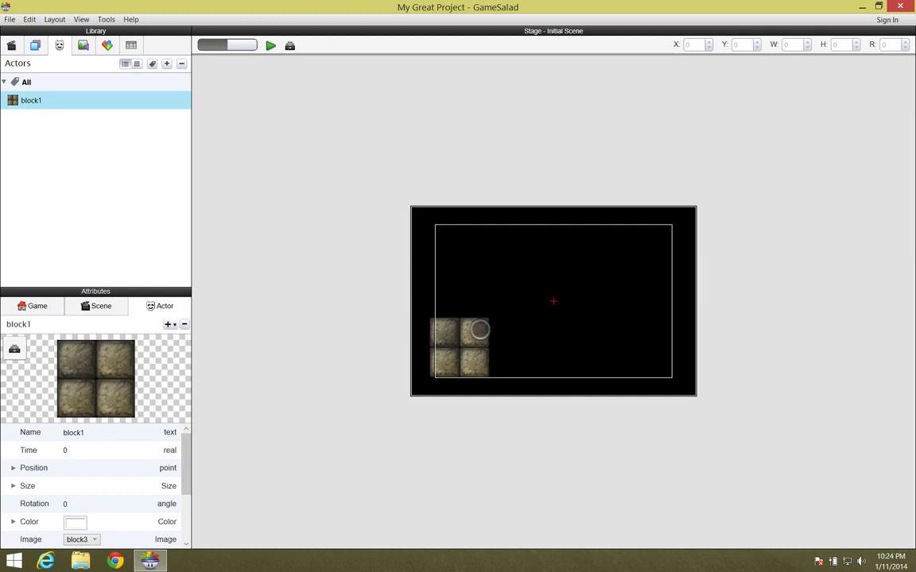
{"action": "left_click_drag", "start_coordinate": [479, 329], "coordinate": [477, 331]}
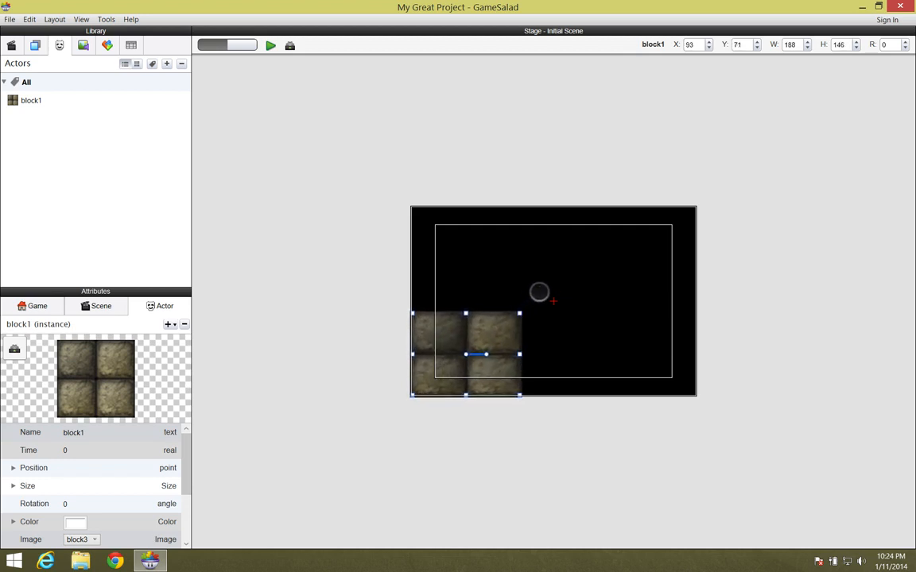
{"action": "left_click_drag", "start_coordinate": [599, 246], "coordinate": [712, 223]}
{"action": "left_click_drag", "start_coordinate": [681, 262], "coordinate": [464, 361]}
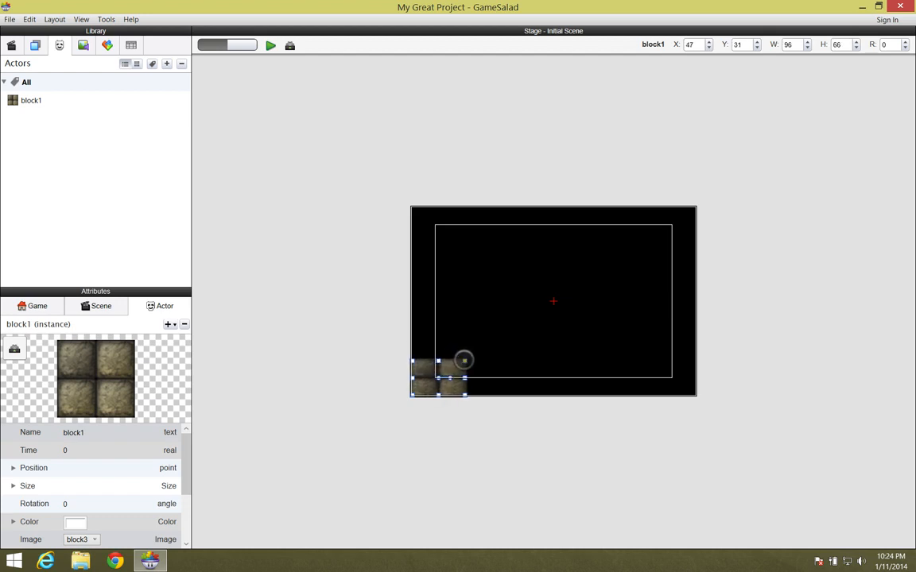
{"action": "left_click_drag", "start_coordinate": [464, 360], "coordinate": [492, 350]}
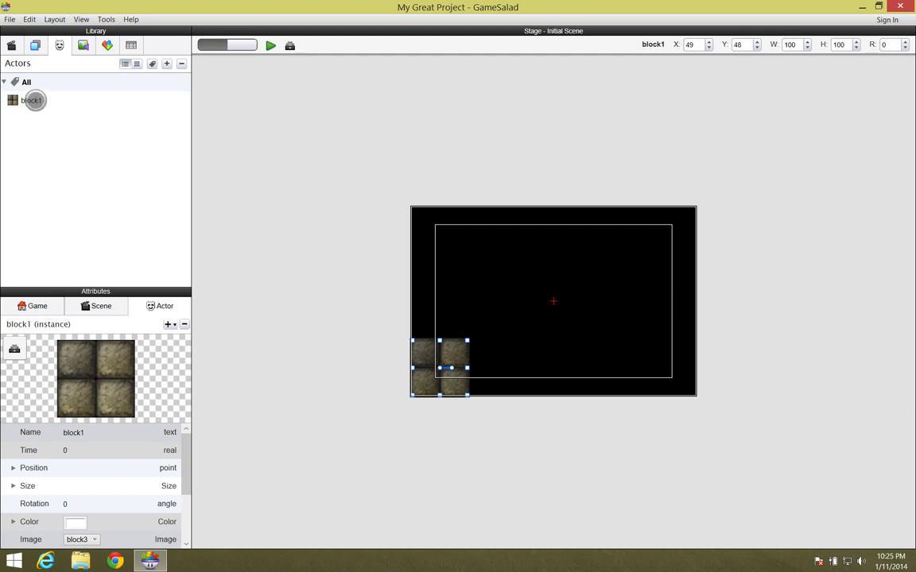
Set both the Horizontal Wrap and the Vertical Wrap of the block1 actor's graphics to Tile
{"action": "left_click", "coordinate": [34, 100]}
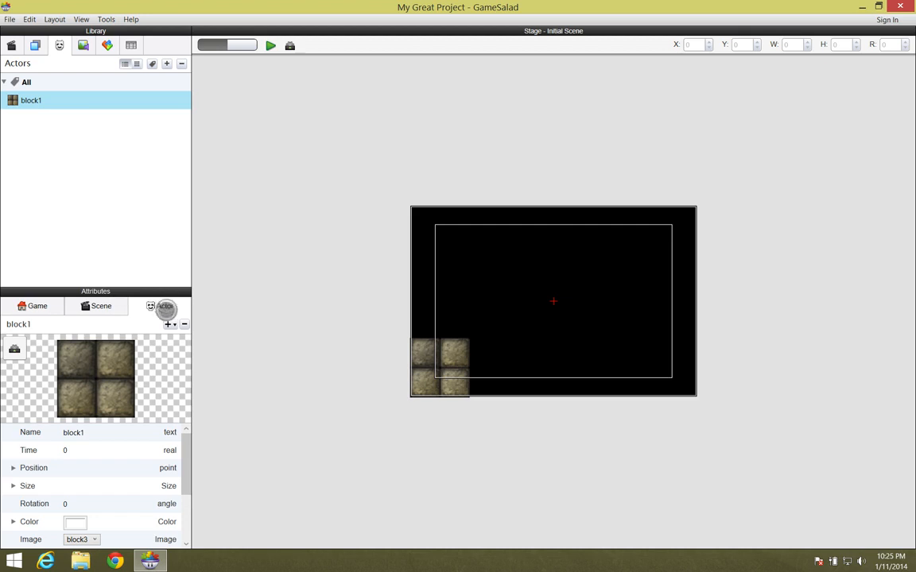
{"action": "left_click_drag", "start_coordinate": [183, 437], "coordinate": [182, 492]}
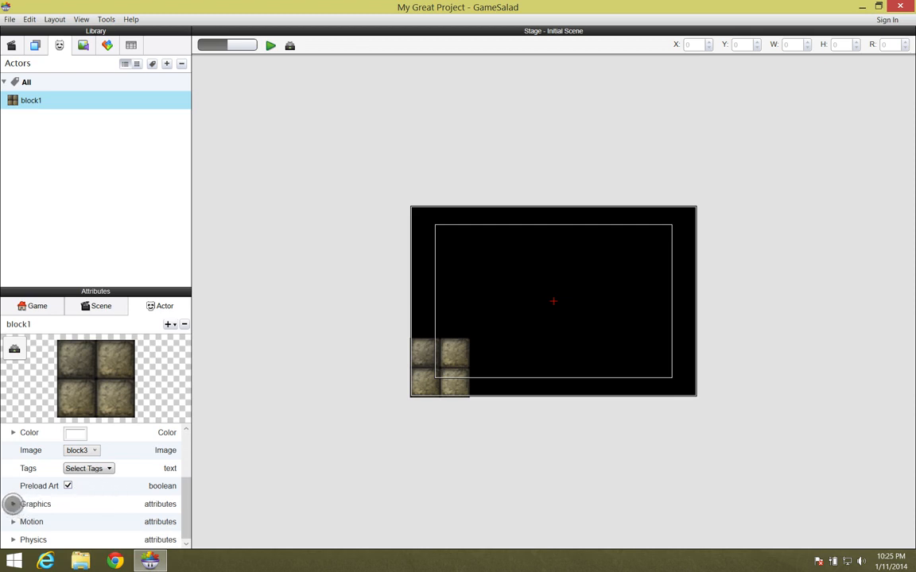
{"action": "left_click", "coordinate": [14, 504]}
{"action": "left_click_drag", "start_coordinate": [184, 470], "coordinate": [183, 493]}
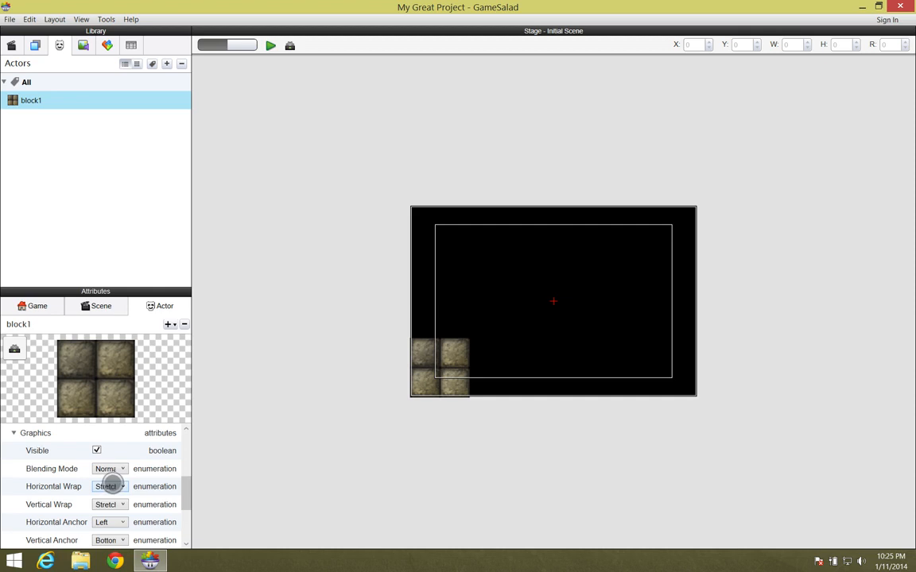
{"action": "left_click", "coordinate": [109, 487]}
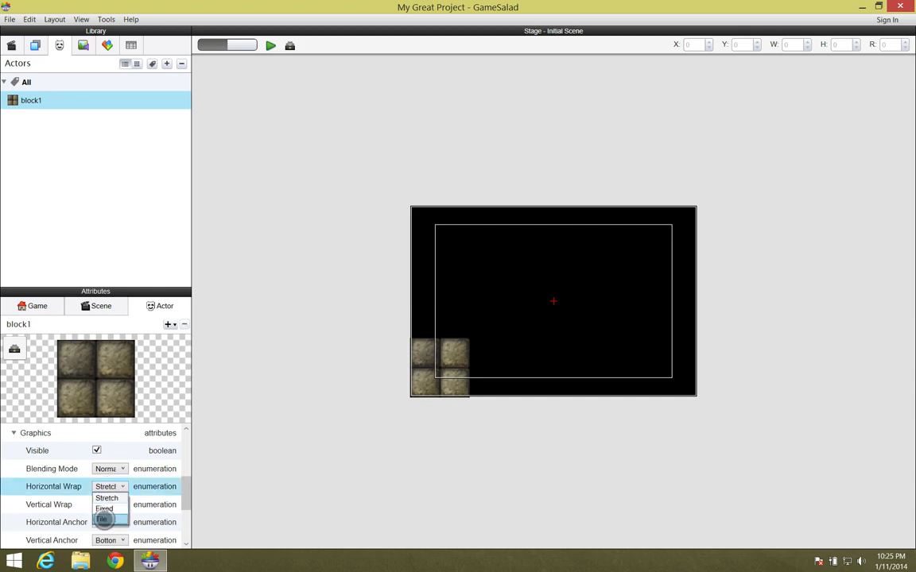
{"action": "left_click", "coordinate": [103, 519]}
{"action": "left_click", "coordinate": [110, 505]}
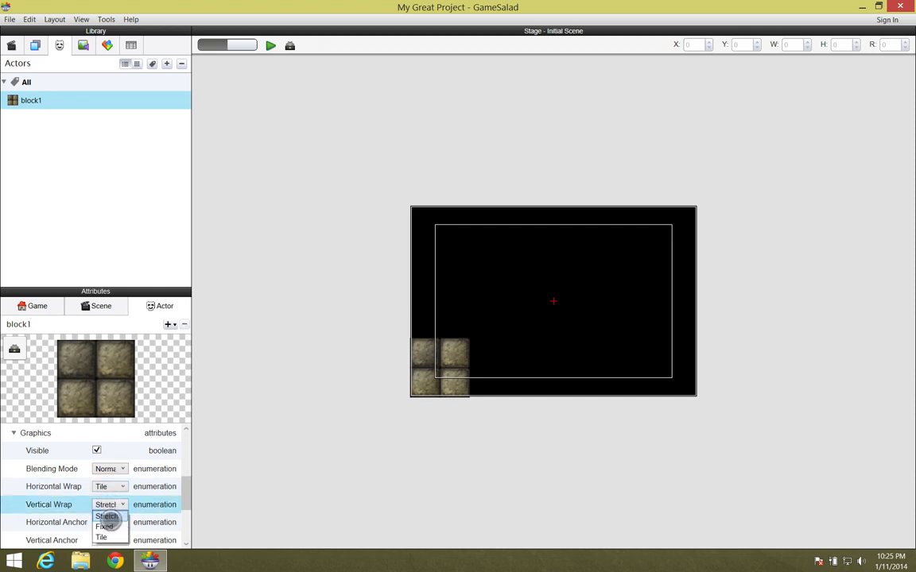
{"action": "left_click", "coordinate": [105, 536]}
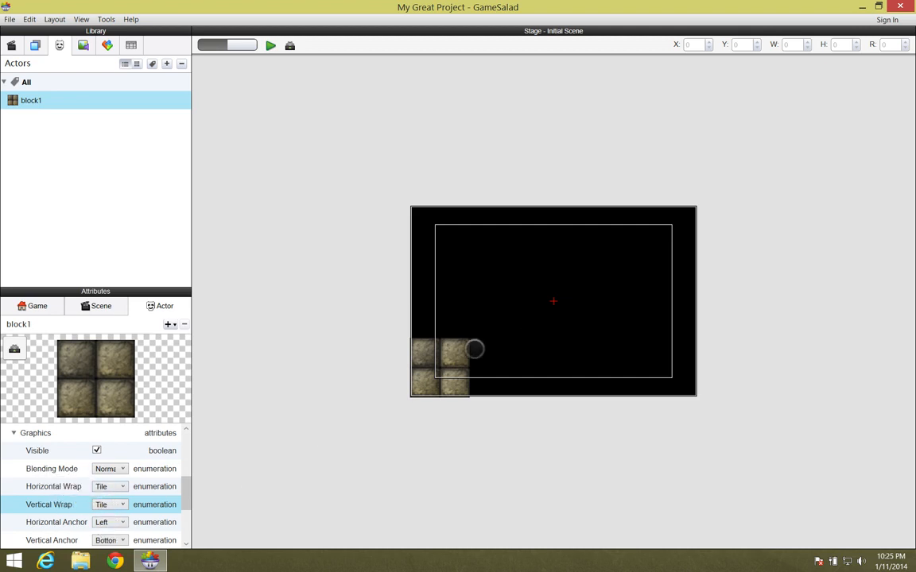
Resize the placed block to a floor strip about 498 × 50 along the scene's lower edge, positioned at about X 244, Y 19
{"action": "left_click", "coordinate": [461, 343]}
{"action": "left_click_drag", "start_coordinate": [468, 341], "coordinate": [814, 101]}
{"action": "left_click_drag", "start_coordinate": [768, 143], "coordinate": [705, 370]}
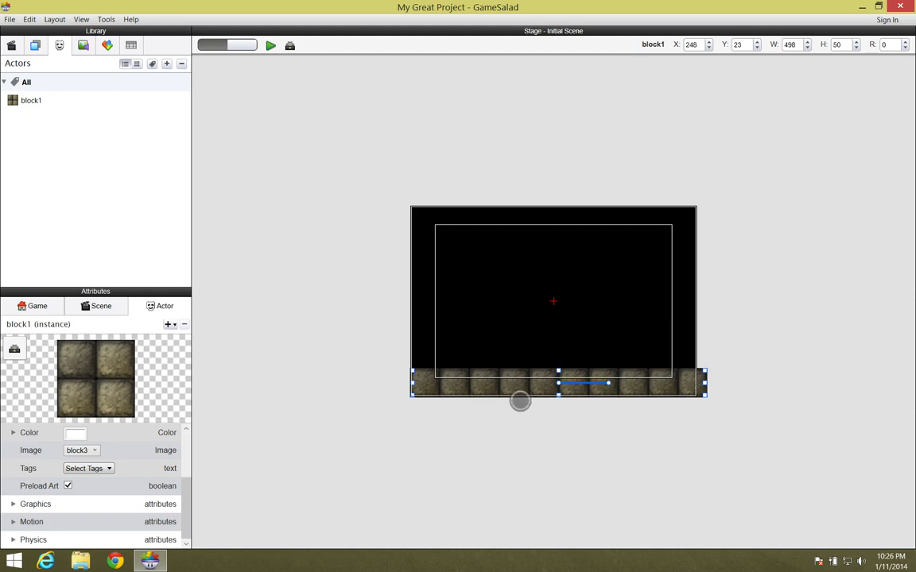
{"action": "left_click_drag", "start_coordinate": [521, 387], "coordinate": [518, 386]}
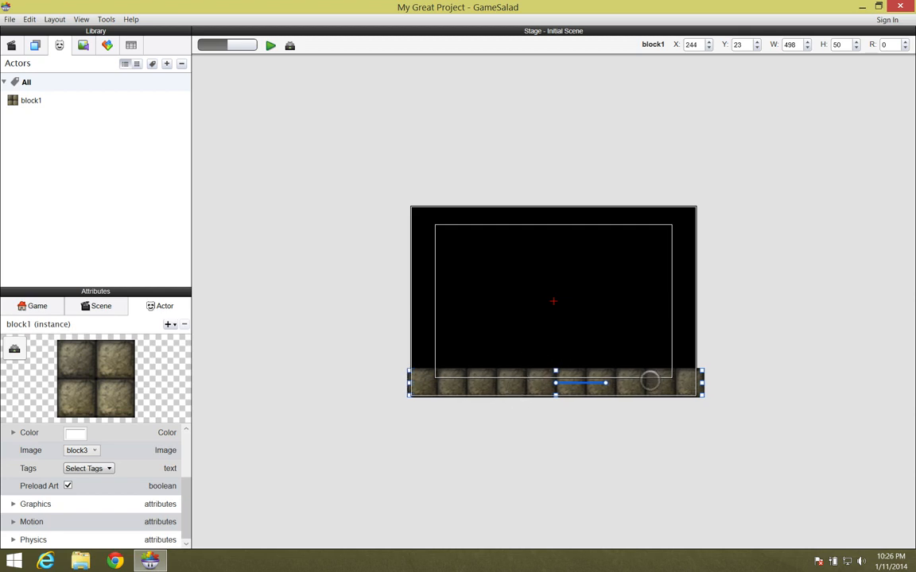
{"action": "left_click_drag", "start_coordinate": [650, 383], "coordinate": [649, 386]}
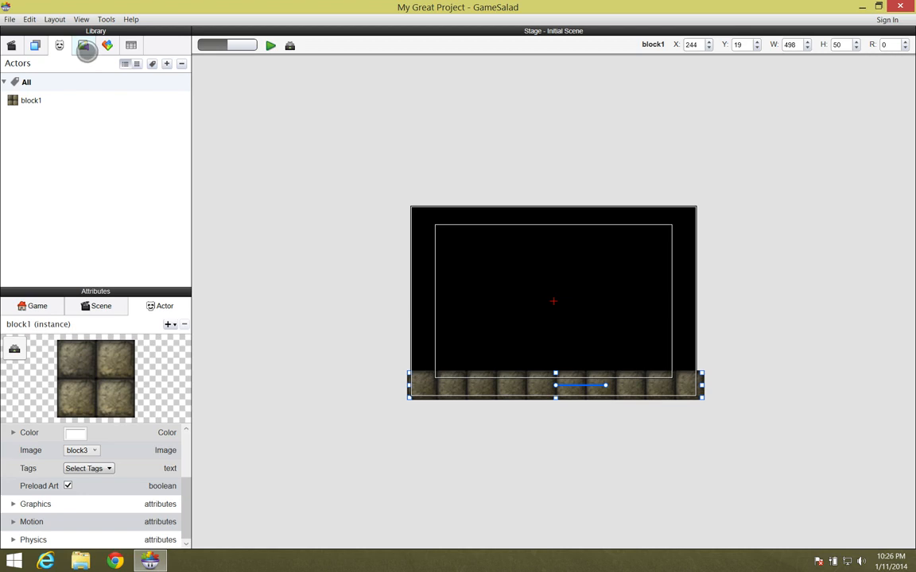
Add the grass image from the media library to the scene, on the upper edge of the block floor's left end at about X 26, Y 39
{"action": "left_click", "coordinate": [85, 47]}
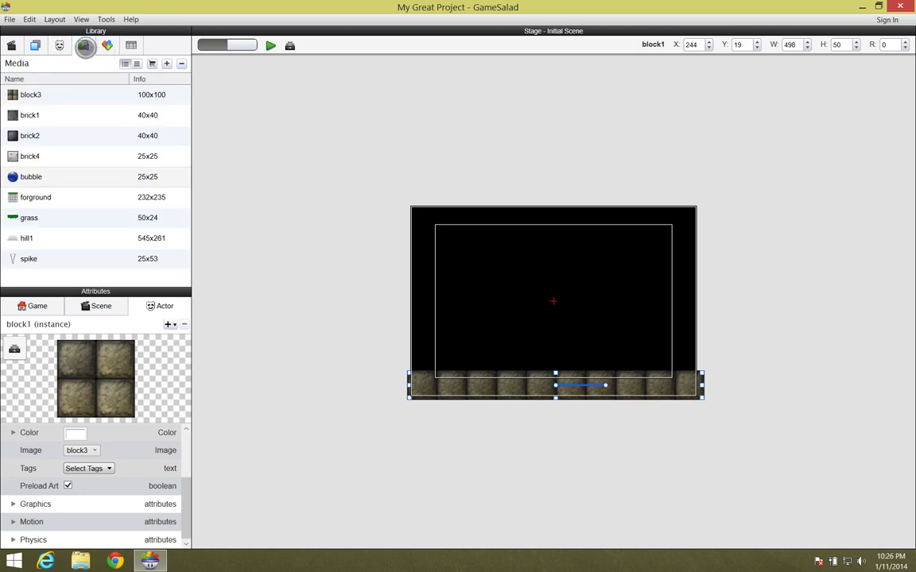
{"action": "left_click_drag", "start_coordinate": [28, 217], "coordinate": [421, 371]}
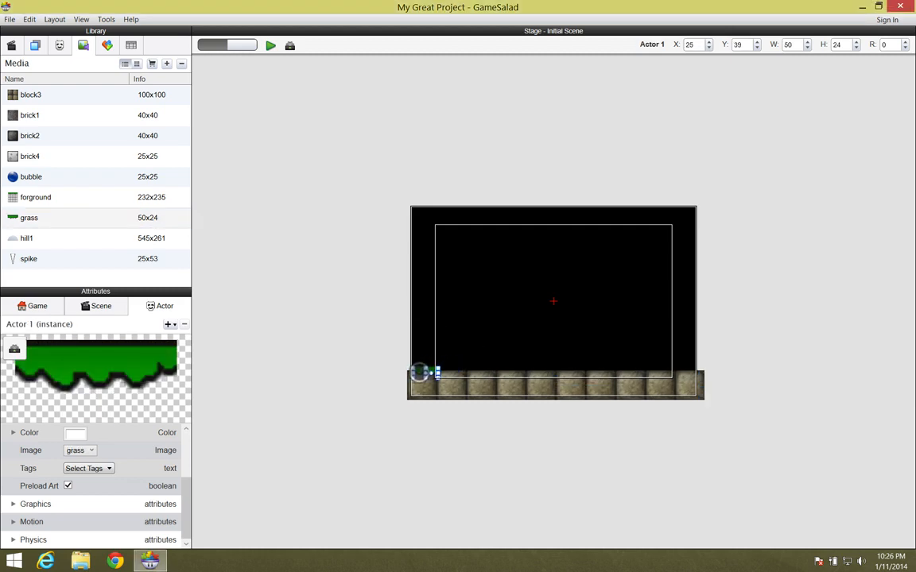
{"action": "left_click_drag", "start_coordinate": [419, 372], "coordinate": [421, 372]}
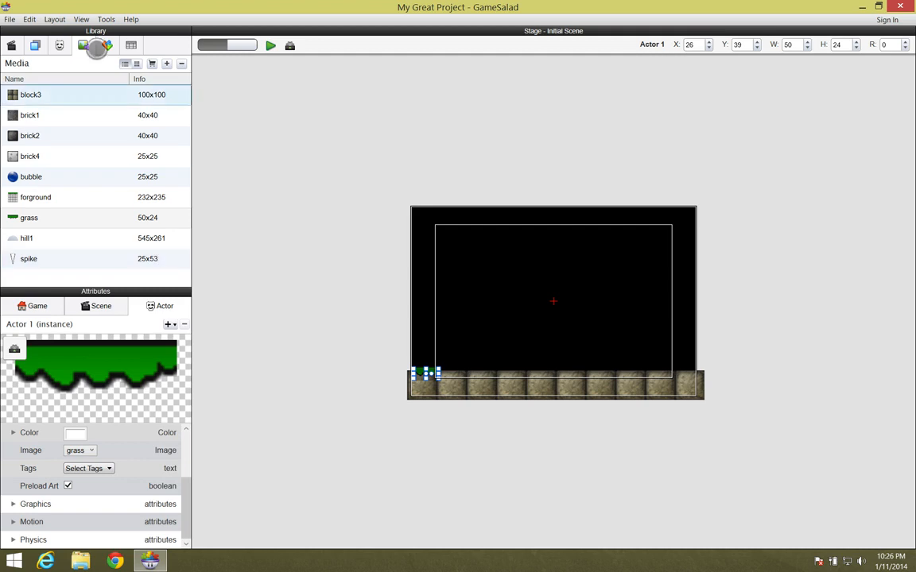
Set the Horizontal Wrap of the grass actor's graphics to Tile
{"action": "left_click", "coordinate": [60, 47]}
{"action": "left_click", "coordinate": [74, 118]}
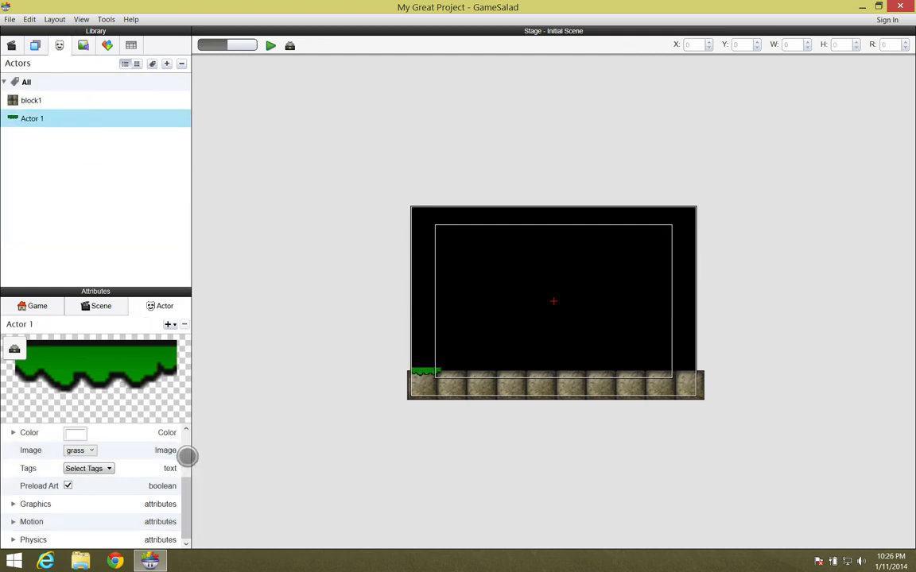
{"action": "left_click", "coordinate": [186, 461]}
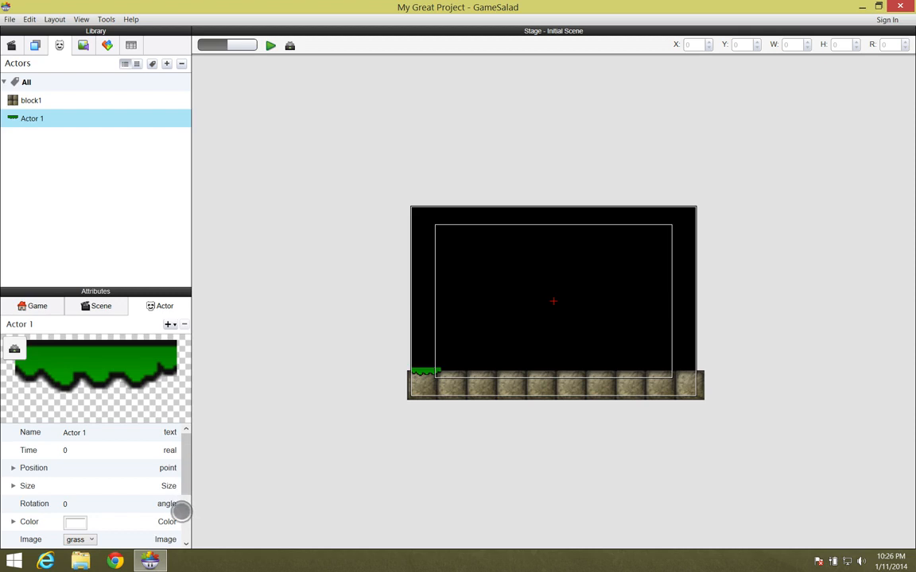
{"action": "left_click", "coordinate": [184, 507]}
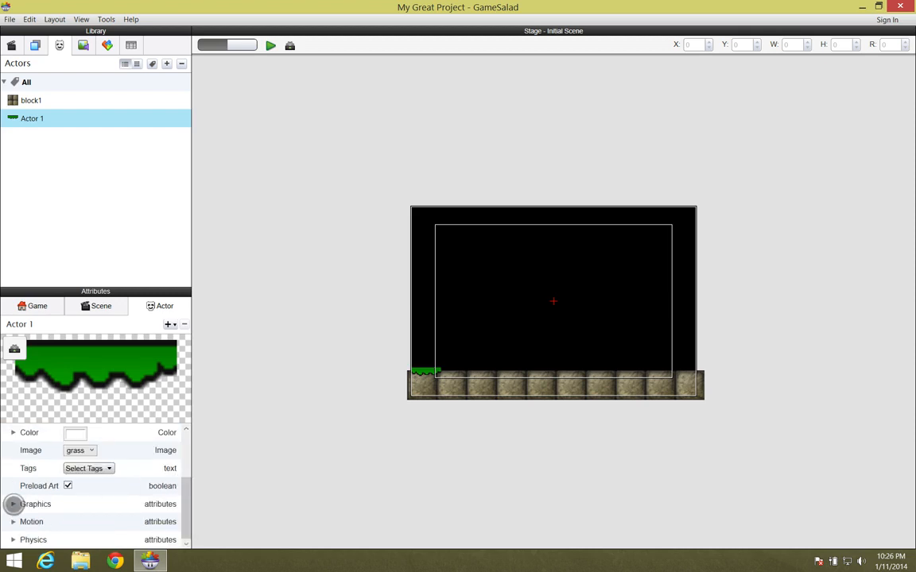
{"action": "left_click", "coordinate": [13, 504]}
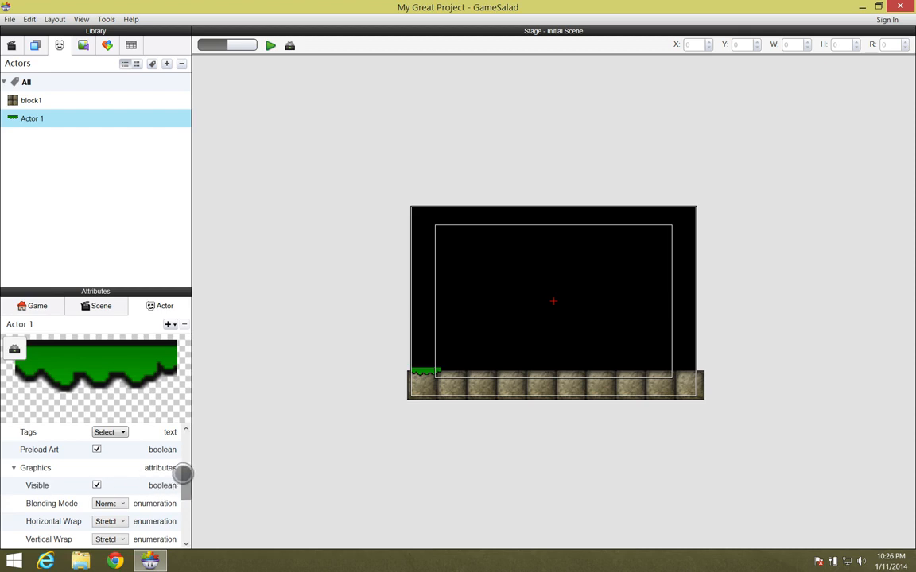
{"action": "left_click_drag", "start_coordinate": [186, 477], "coordinate": [188, 488]}
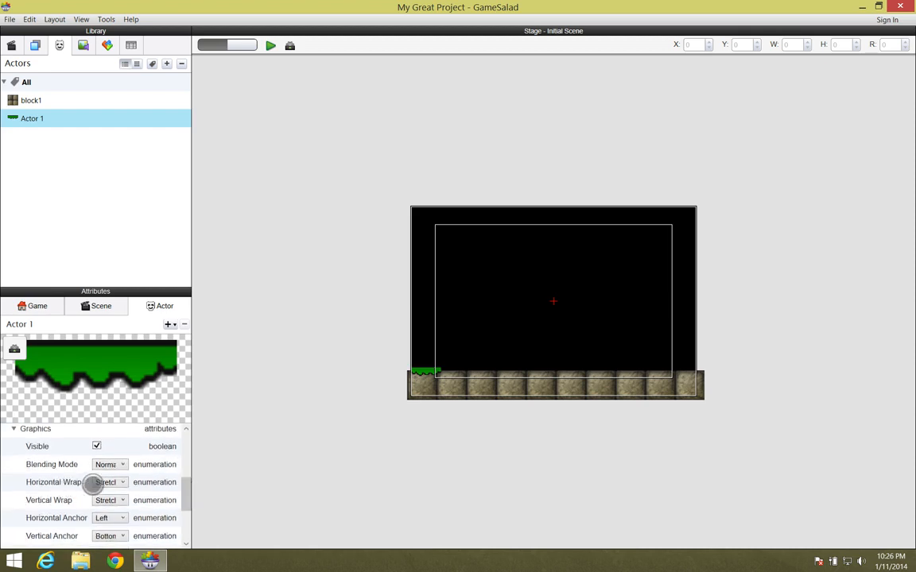
{"action": "left_click", "coordinate": [109, 482]}
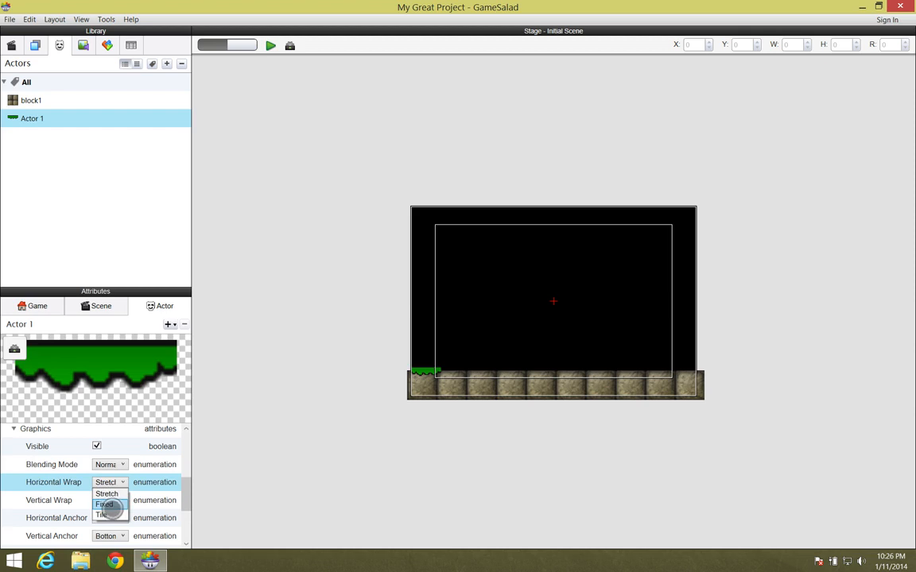
{"action": "left_click", "coordinate": [111, 515]}
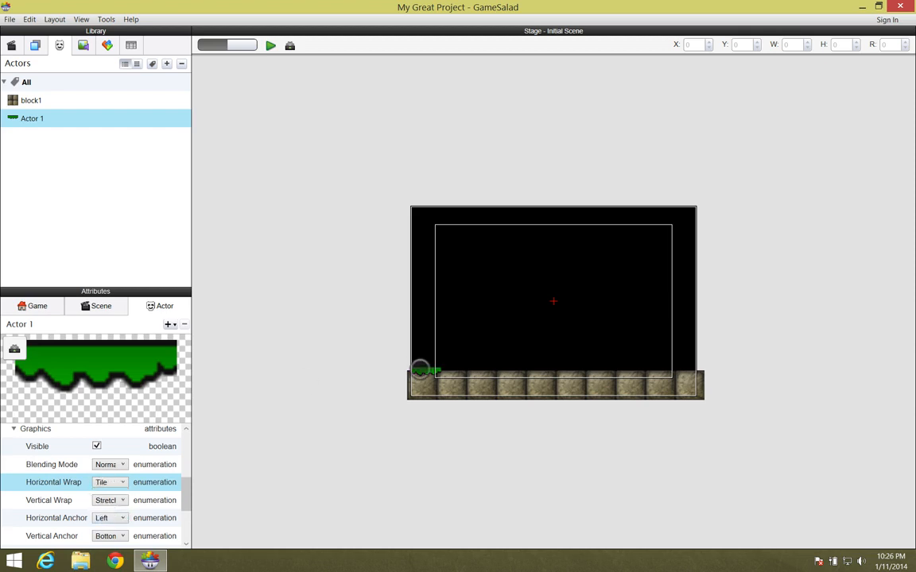
Stretch the placed grass along the whole block floor to about 504 × 24, at about X 242, Y 39
{"action": "left_click", "coordinate": [422, 372]}
{"action": "left_click_drag", "start_coordinate": [438, 374], "coordinate": [701, 374]}
{"action": "left_click_drag", "start_coordinate": [412, 374], "coordinate": [407, 374]}
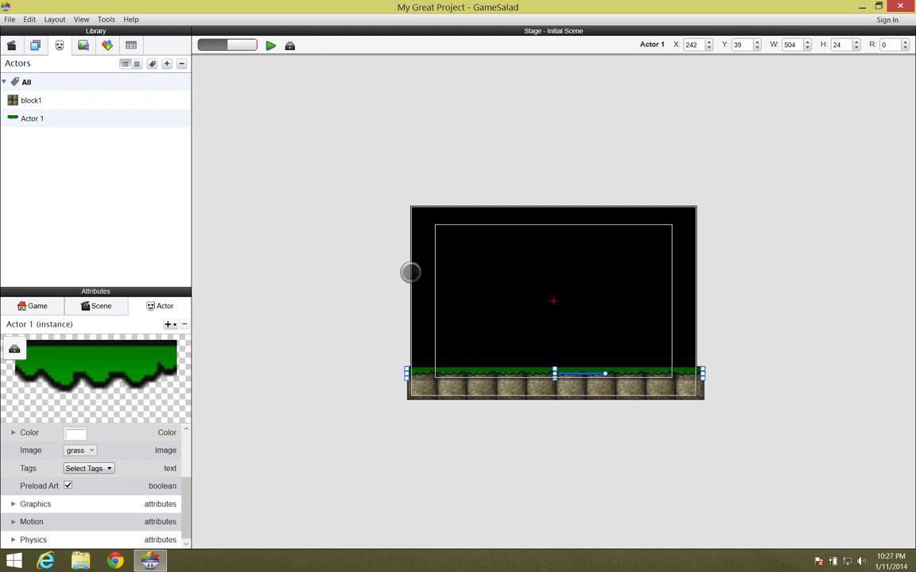
Preview the scene with the grass-covered floor and return to the editor
{"action": "left_click", "coordinate": [420, 270]}
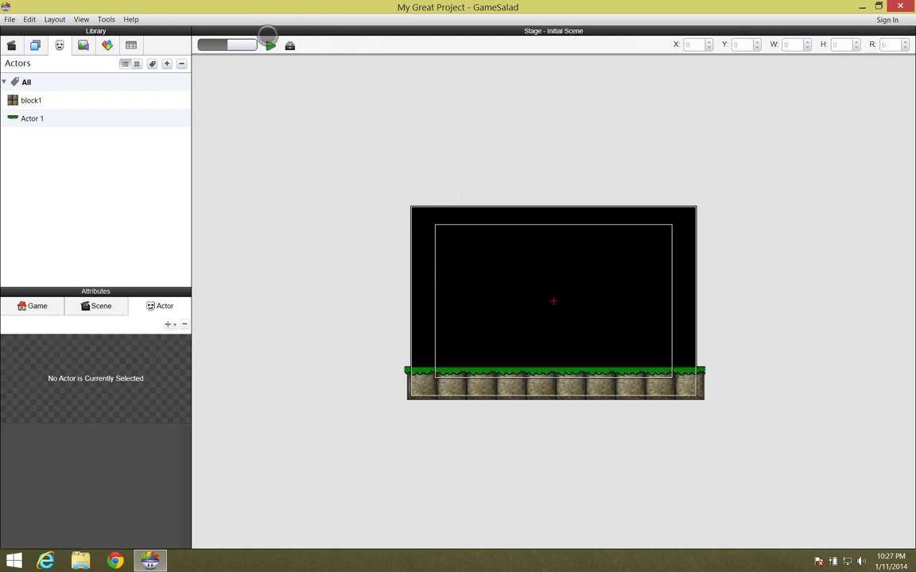
{"action": "left_click", "coordinate": [269, 45]}
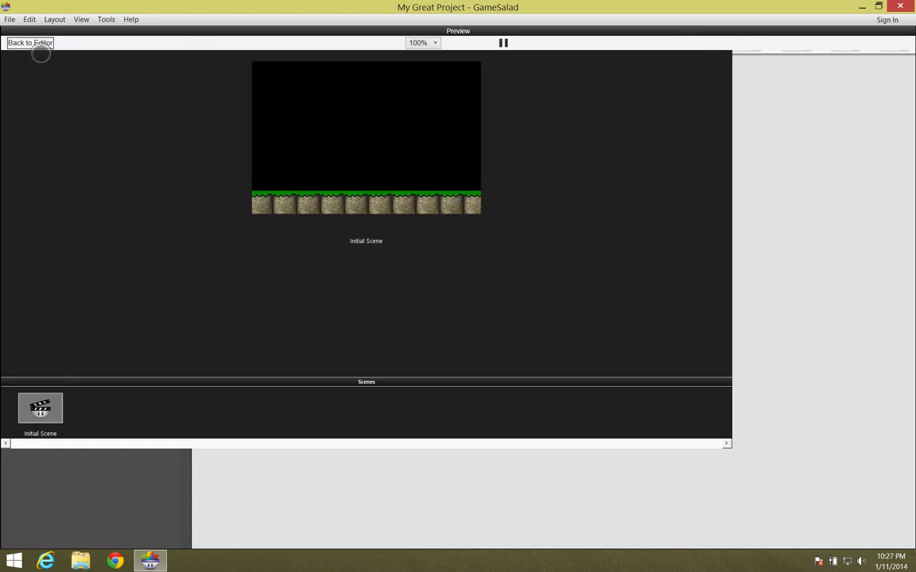
{"action": "left_click", "coordinate": [30, 43]}
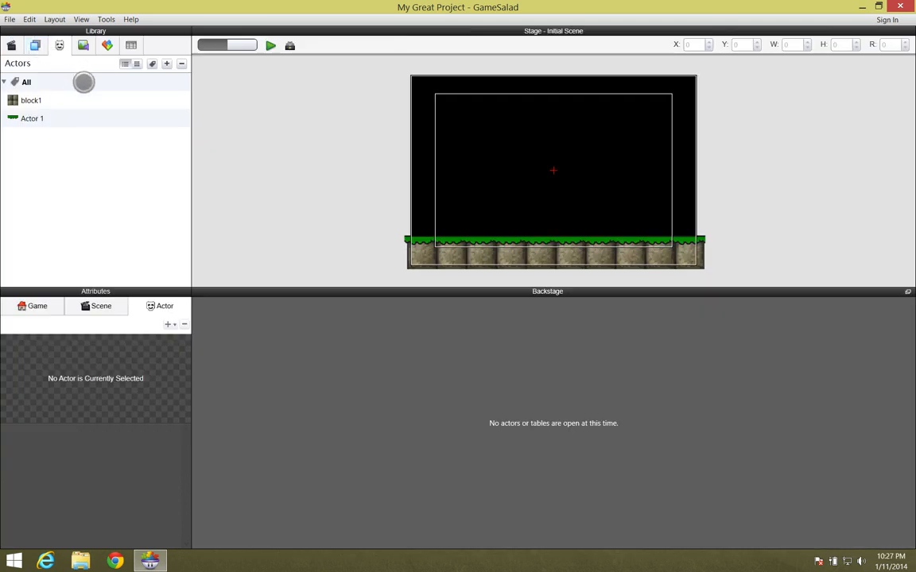
Add the brick4 image from the media library to the scene, on the grass's left end at about X 19, Y 56
{"action": "left_click", "coordinate": [84, 46]}
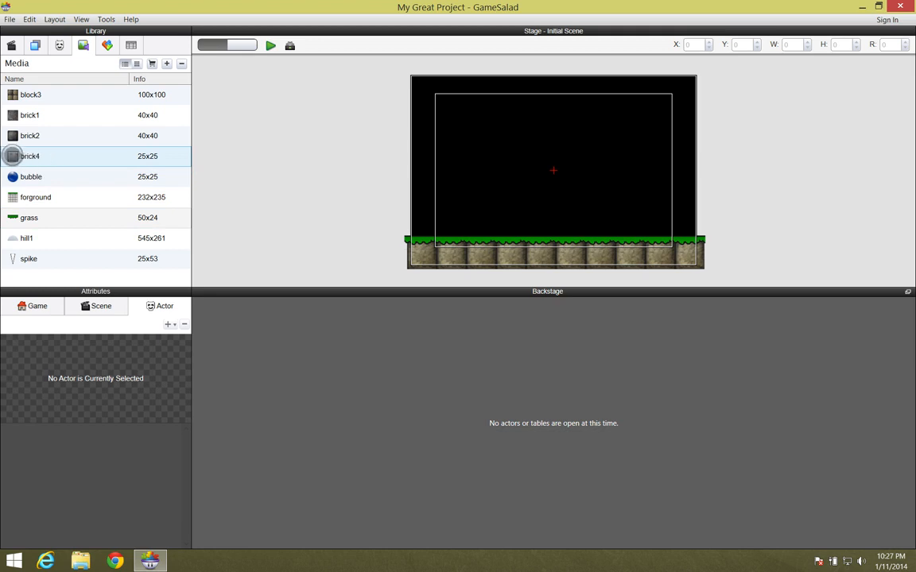
{"action": "left_click_drag", "start_coordinate": [12, 156], "coordinate": [431, 198]}
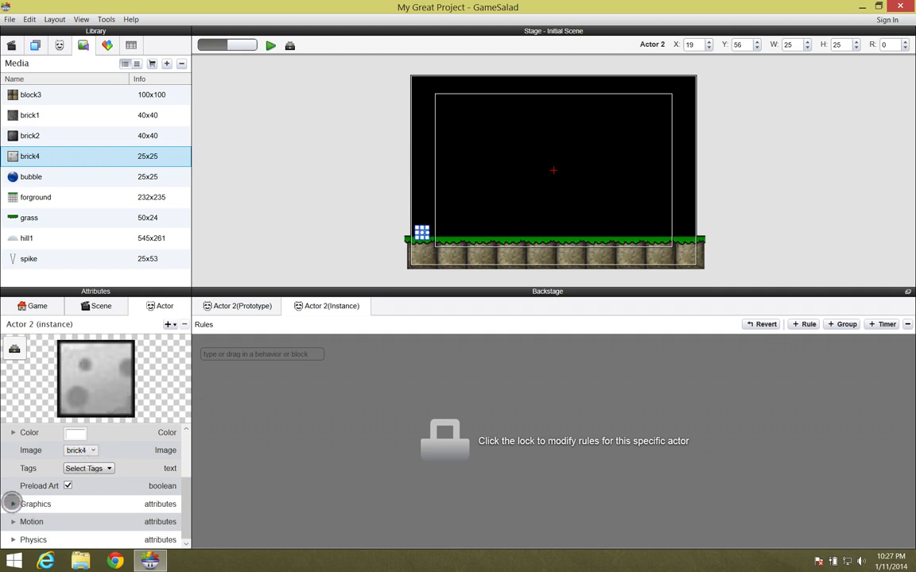
{"action": "left_click", "coordinate": [12, 504]}
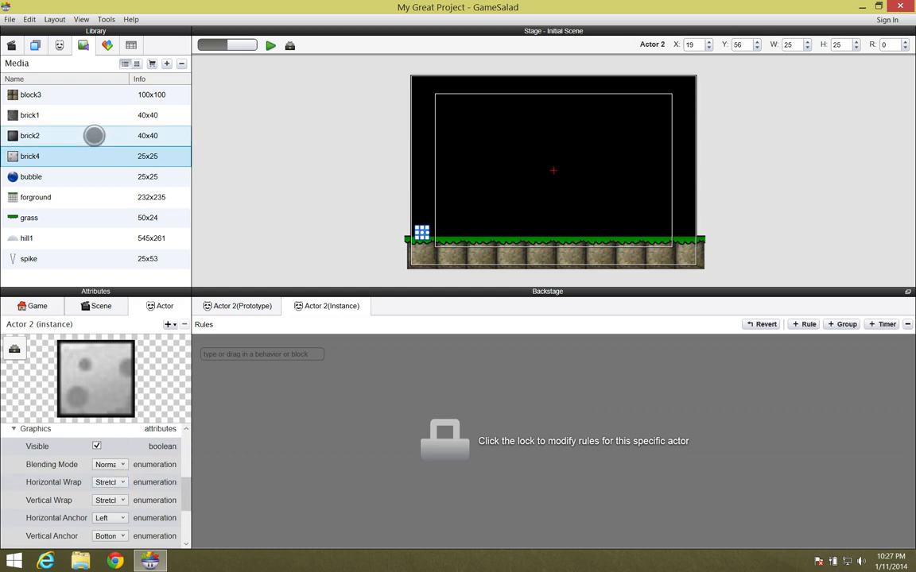
Rename the actor made from the brick4 image as brick in the actor library
{"action": "left_click", "coordinate": [59, 45]}
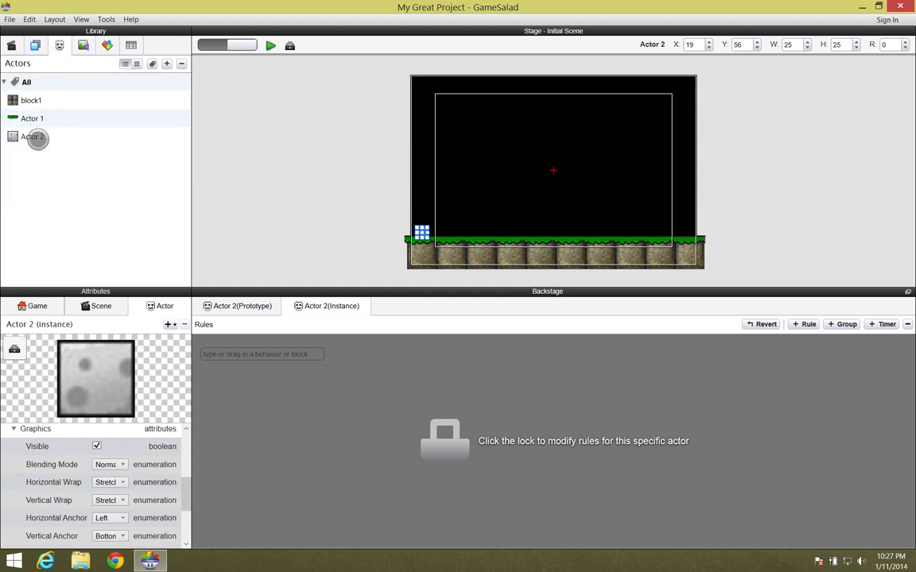
{"action": "left_click", "coordinate": [37, 136]}
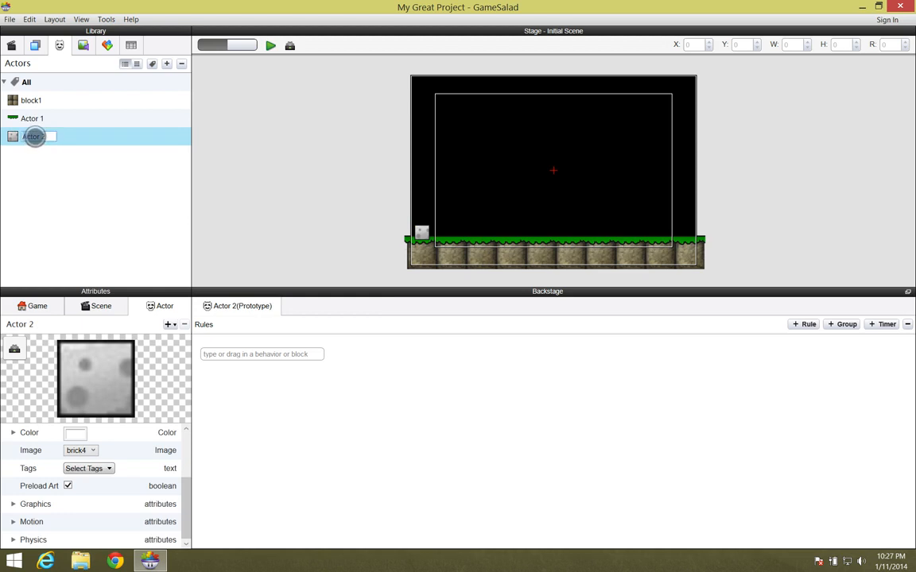
{"action": "key", "text": "Return"}
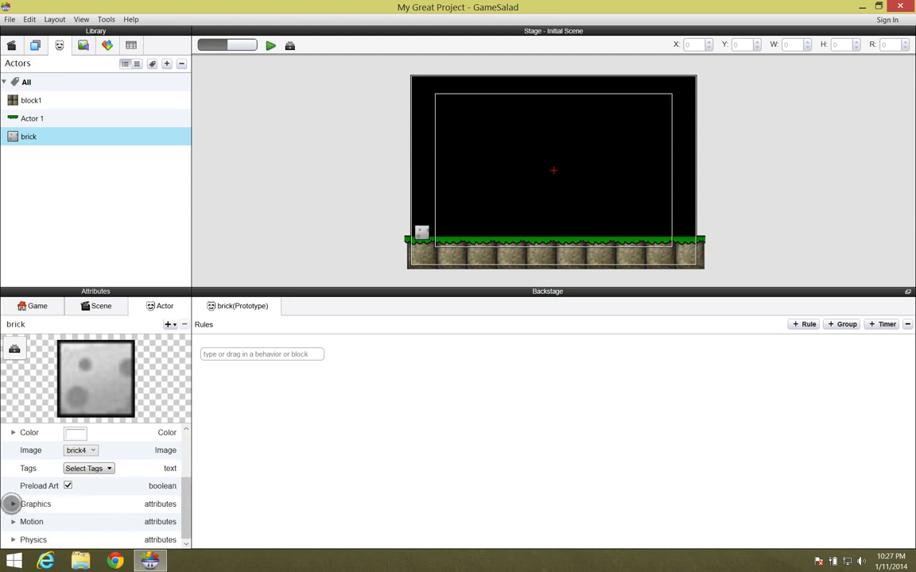
Set both the Horizontal Wrap and the Vertical Wrap of the brick actor's graphics to Tile
{"action": "left_click", "coordinate": [13, 504]}
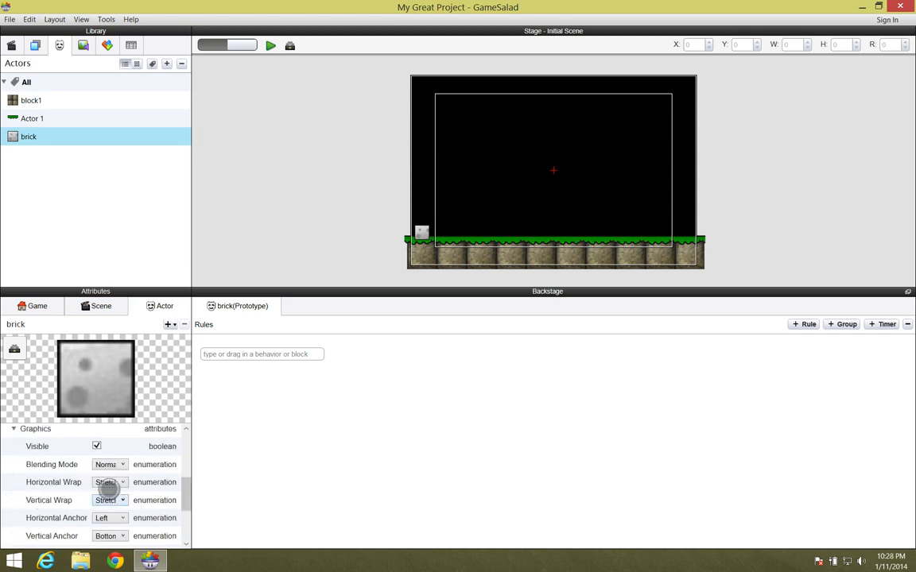
{"action": "left_click", "coordinate": [110, 482]}
{"action": "left_click", "coordinate": [110, 501]}
{"action": "left_click", "coordinate": [110, 500]}
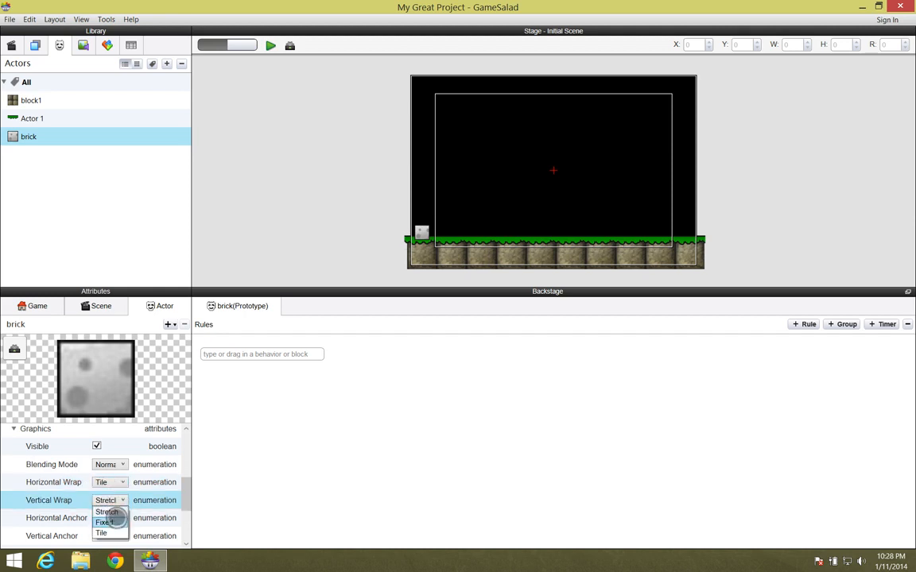
{"action": "left_click", "coordinate": [109, 533]}
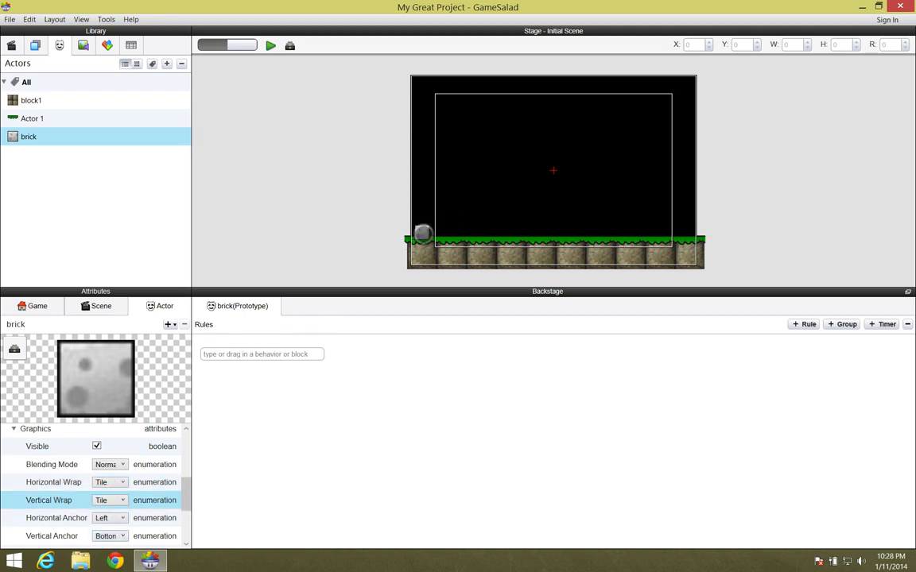
Stretch the placed brick into a wall of about 515 × 286 covering the scene above the grass
{"action": "left_click", "coordinate": [421, 231]}
{"action": "left_click_drag", "start_coordinate": [425, 228], "coordinate": [706, 67]}
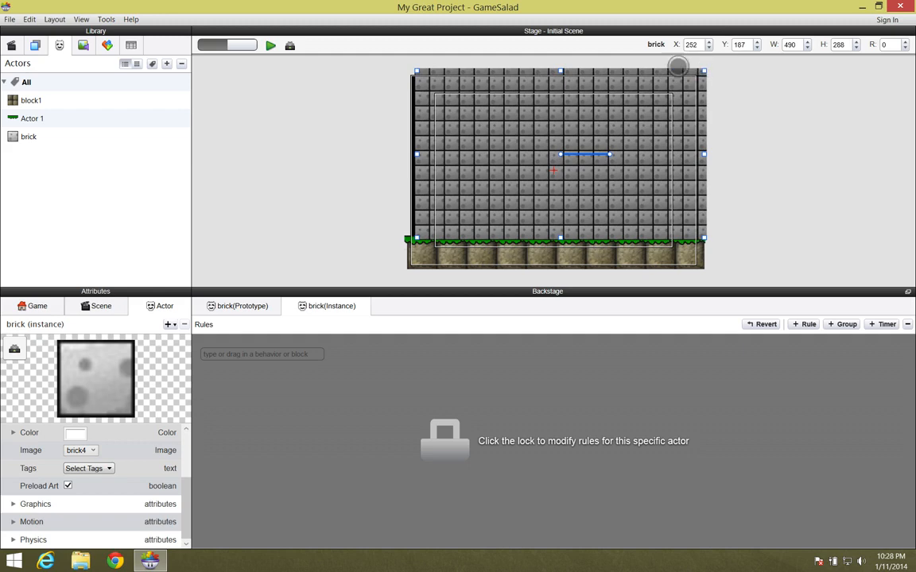
{"action": "left_click_drag", "start_coordinate": [413, 70], "coordinate": [399, 70]}
Preview the scene with the brick wall and return to the editor
{"action": "left_click", "coordinate": [348, 114]}
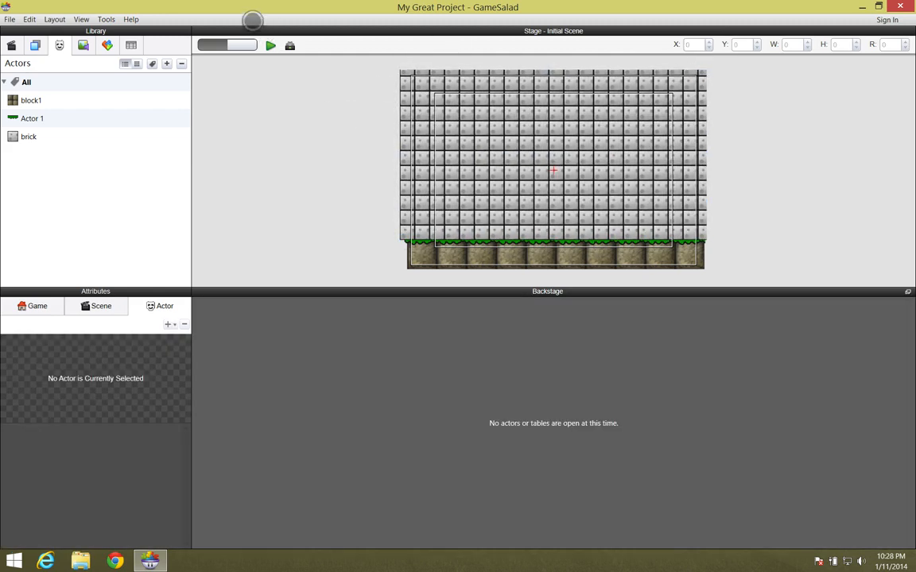
{"action": "left_click", "coordinate": [270, 45]}
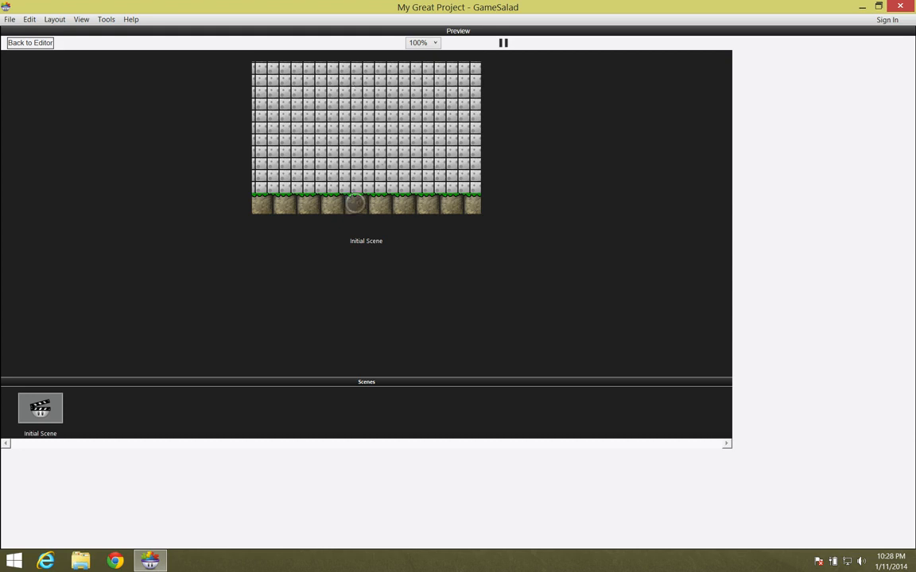
{"action": "left_click", "coordinate": [35, 43]}
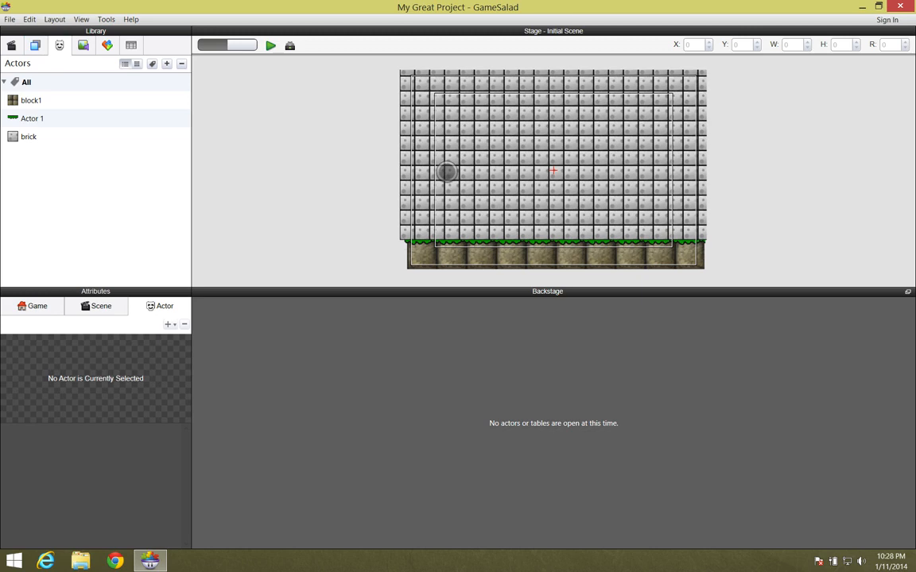
Move the brick wall down over the grass and extend its lower edge, to about 515 × 299 at X 244, Y 170
{"action": "left_click", "coordinate": [525, 158]}
{"action": "mouse_move", "coordinate": [525, 162]}
{"action": "left_mouse_down"}
{"action": "mouse_move", "coordinate": [534, 161]}
{"action": "mouse_move", "coordinate": [531, 150]}
{"action": "mouse_move", "coordinate": [525, 159]}
{"action": "mouse_move", "coordinate": [516, 151]}
{"action": "mouse_move", "coordinate": [522, 161]}
{"action": "mouse_move", "coordinate": [522, 152]}
{"action": "left_mouse_up"}
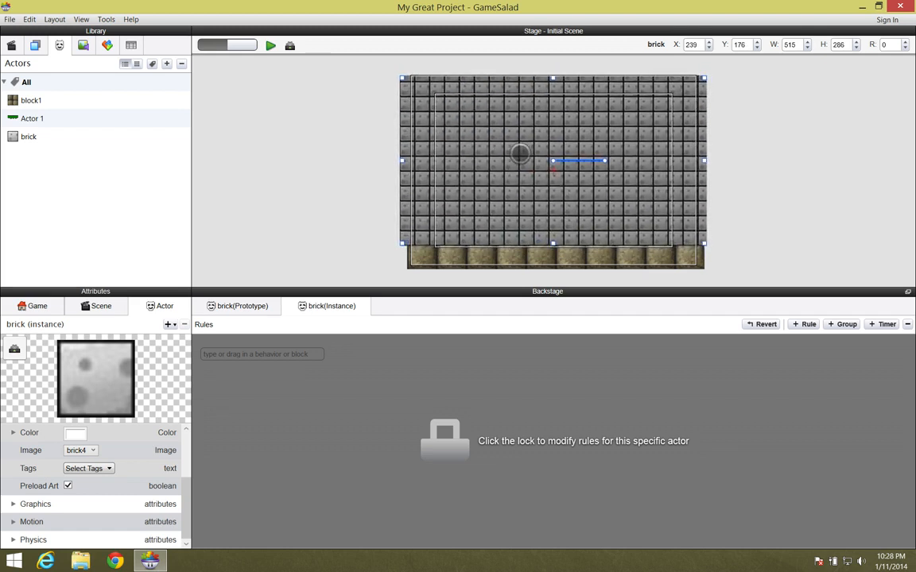
{"action": "left_click_drag", "start_coordinate": [522, 152], "coordinate": [522, 153]}
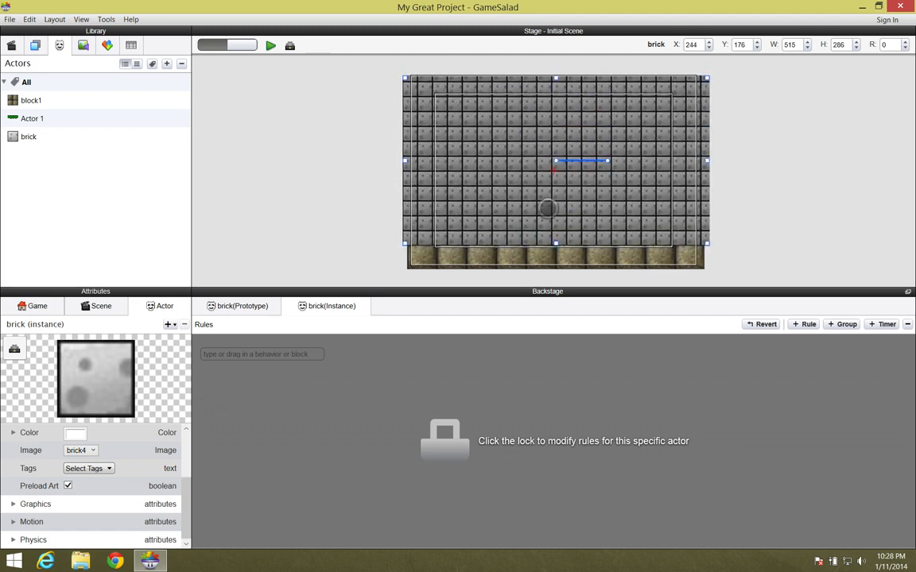
{"action": "left_click_drag", "start_coordinate": [556, 240], "coordinate": [556, 250]}
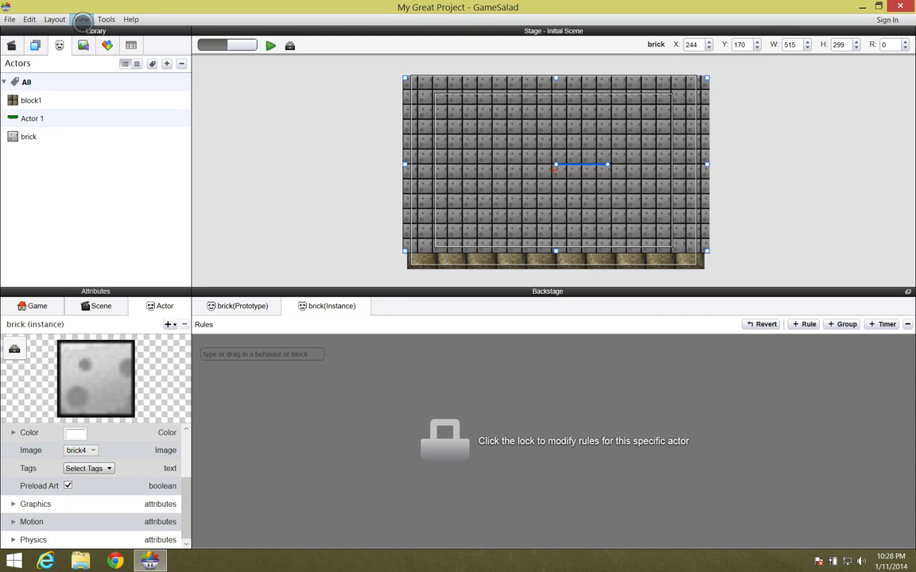
Try out the brick wall's layer order by sending it to the back and bringing it to the front again
{"action": "left_click", "coordinate": [56, 19]}
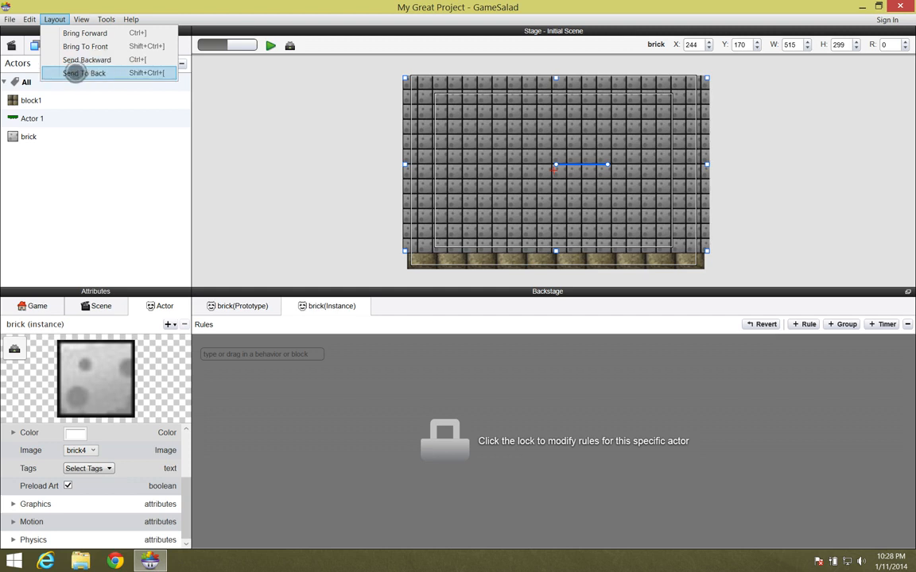
{"action": "left_click", "coordinate": [85, 73]}
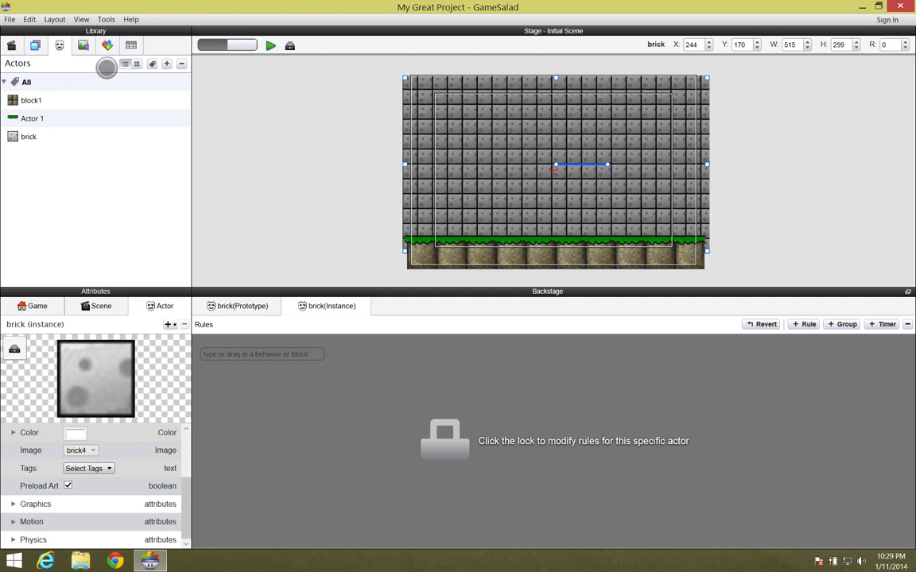
{"action": "left_click", "coordinate": [55, 19]}
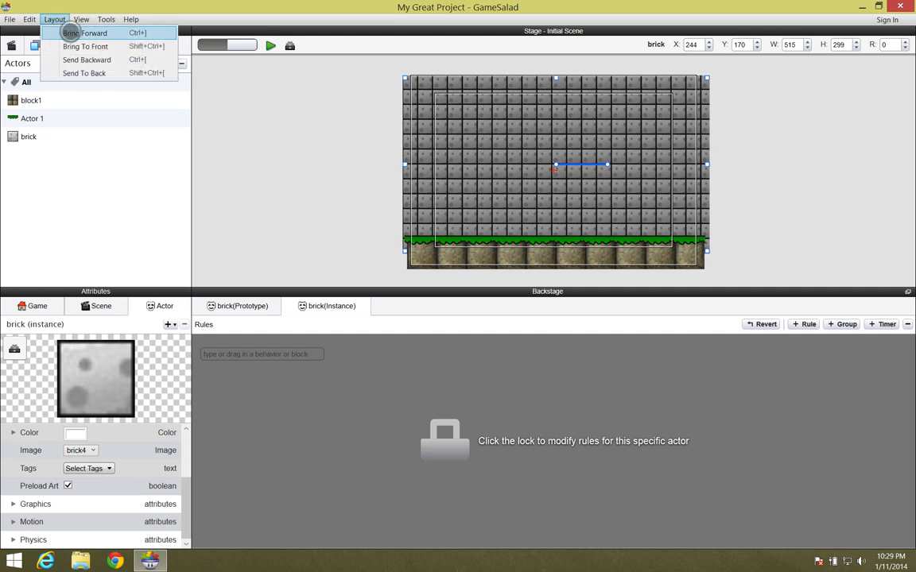
{"action": "left_click", "coordinate": [82, 46]}
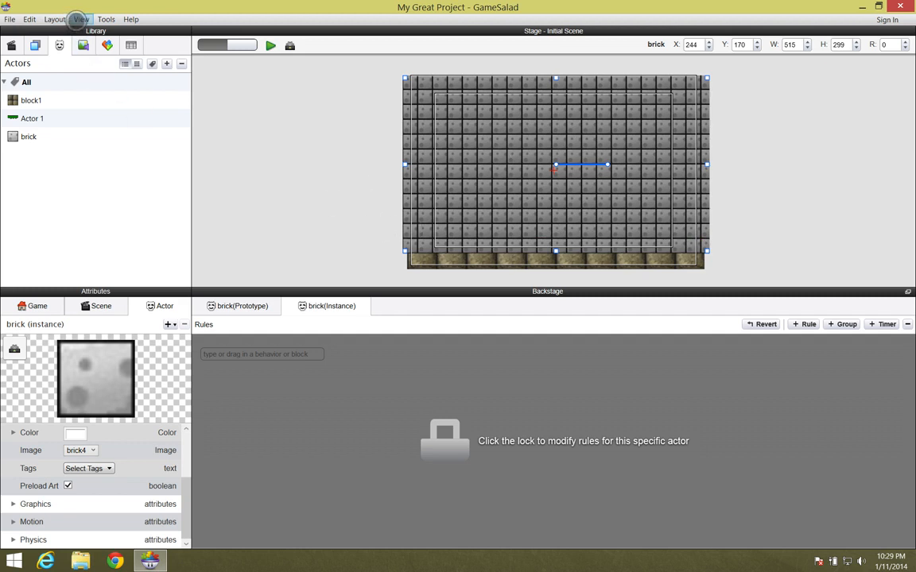
Send the brick wall to the back, behind the grass and block floor, and preview the scene
{"action": "left_click", "coordinate": [64, 17]}
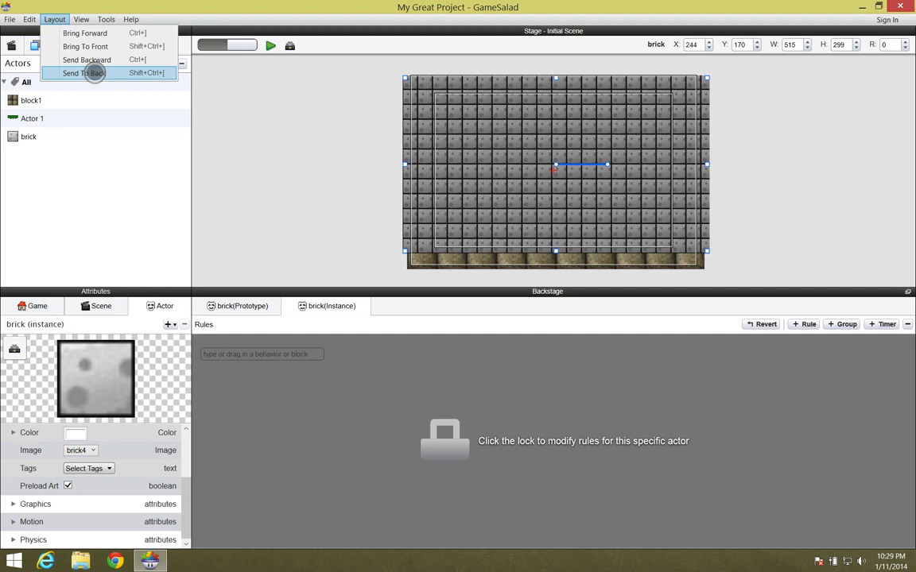
{"action": "left_click", "coordinate": [94, 73]}
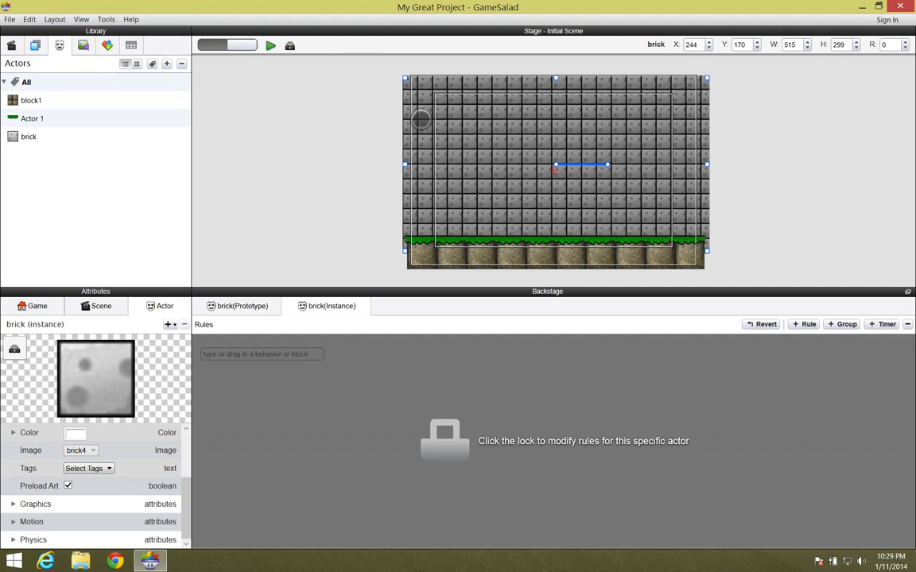
{"action": "left_click", "coordinate": [269, 45]}
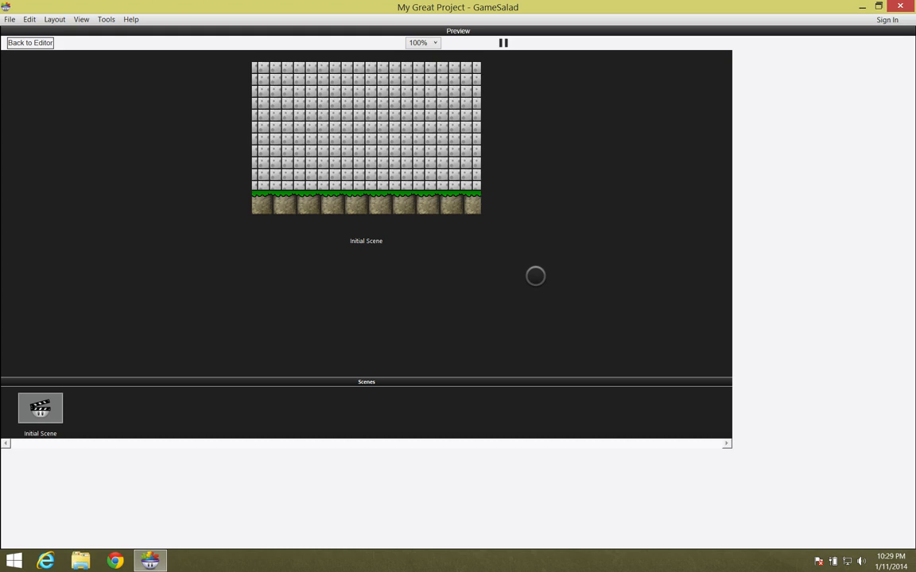